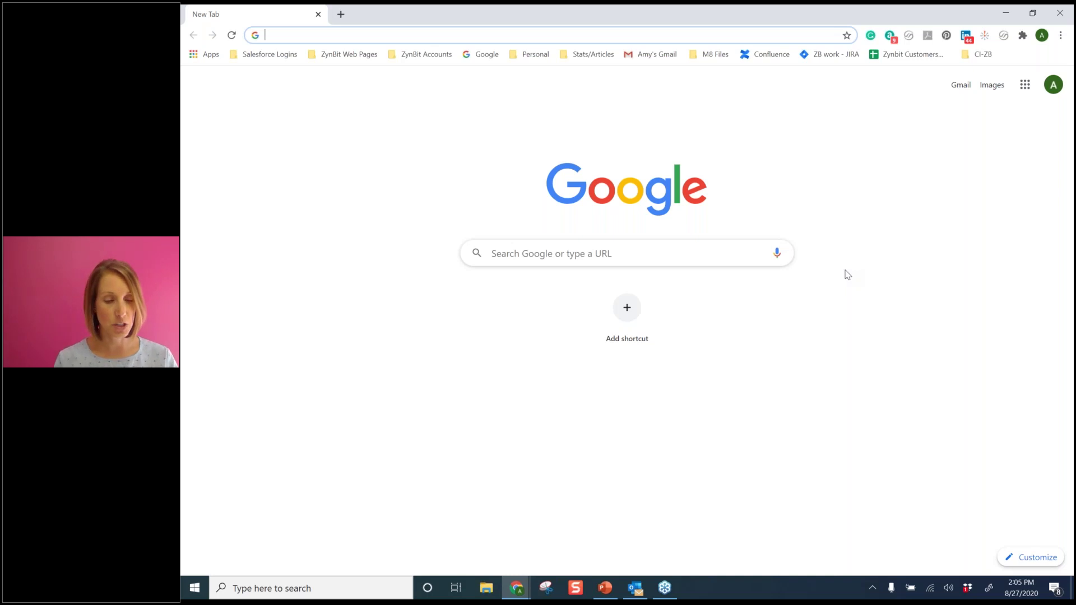
Step: Open the dashboard at dashboard-test.zynbitdev.com and switch it from the User view to the Admin view
text(dash)
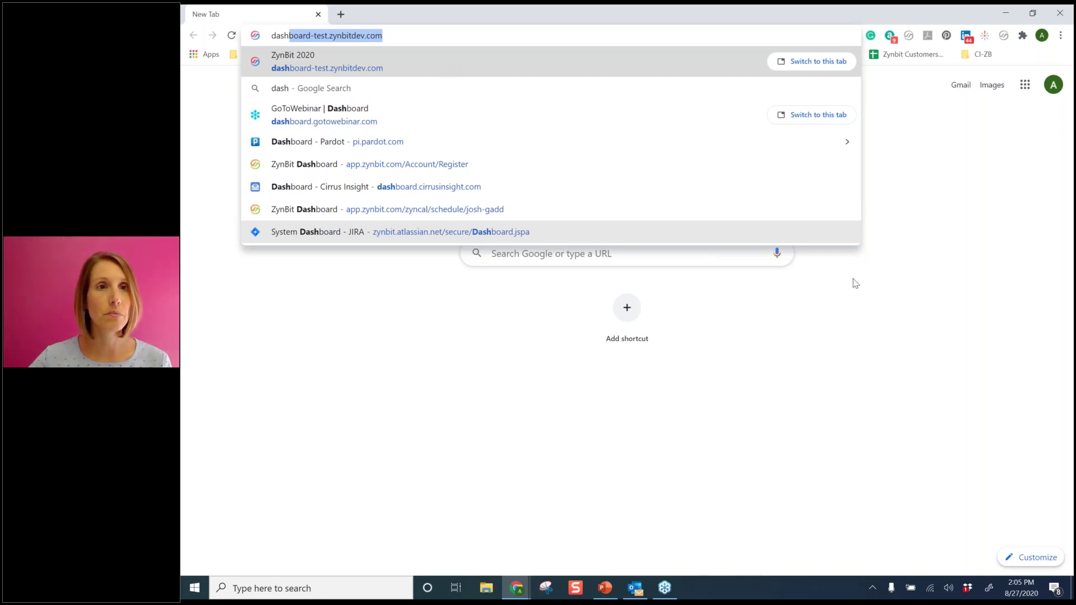
key(Return)
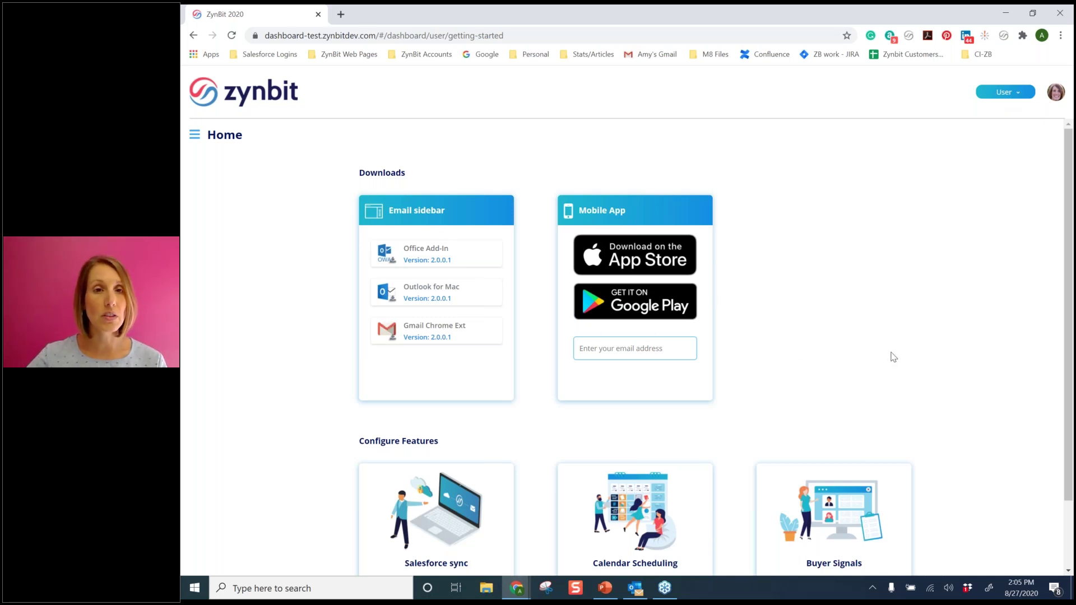
scroll(893, 356, down, 2)
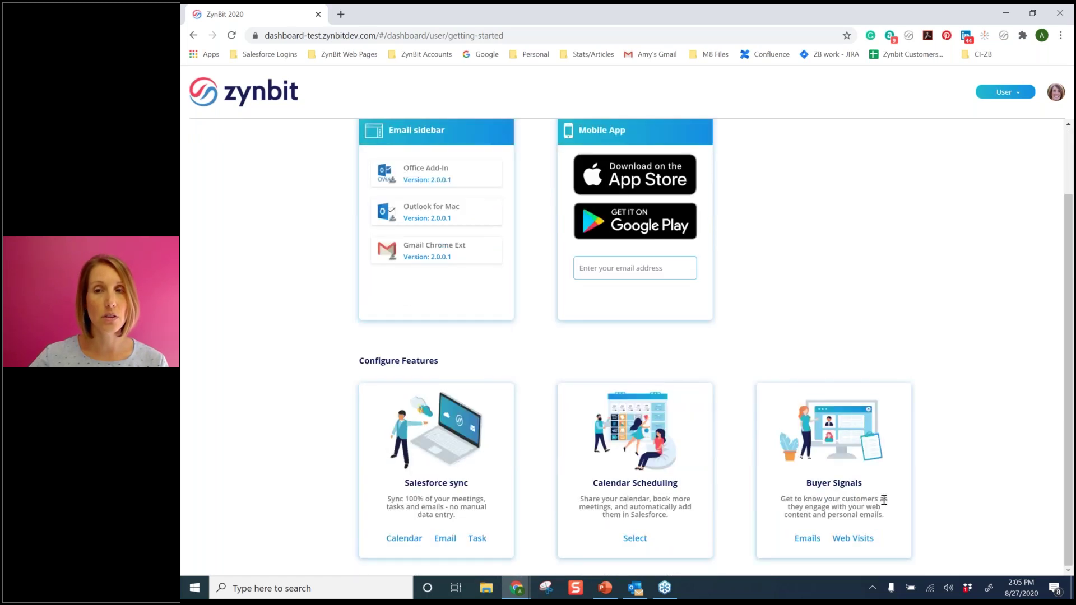
scroll(933, 320, up, 2)
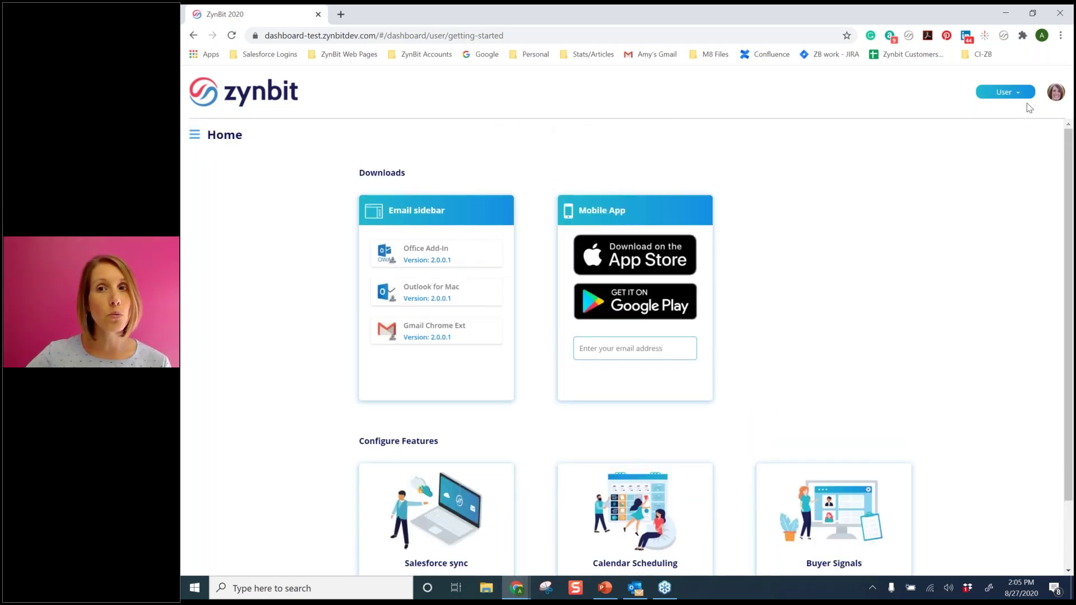
click(1019, 93)
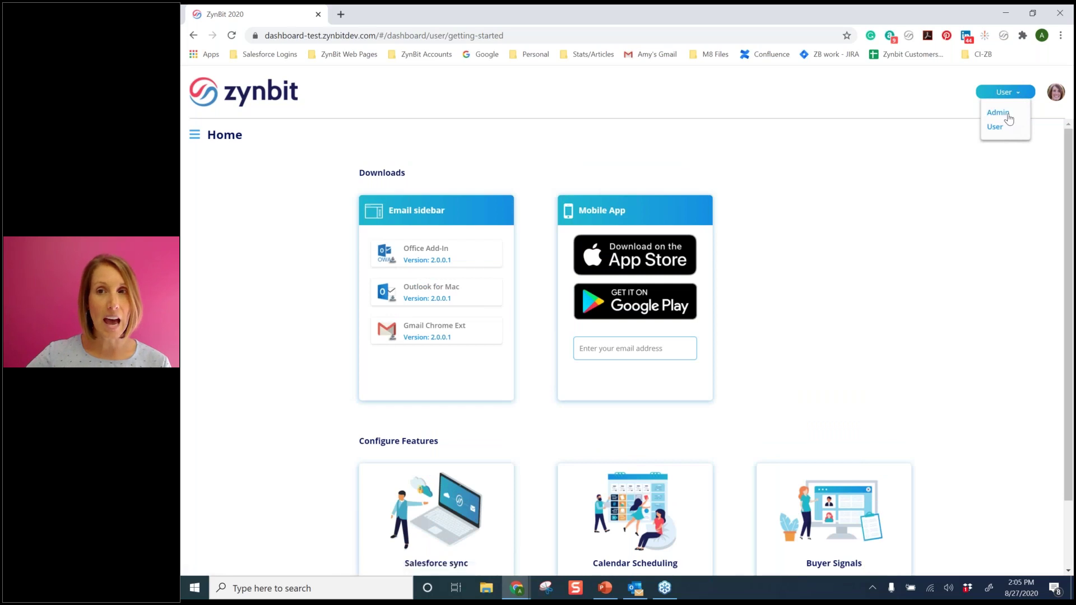
click(1009, 118)
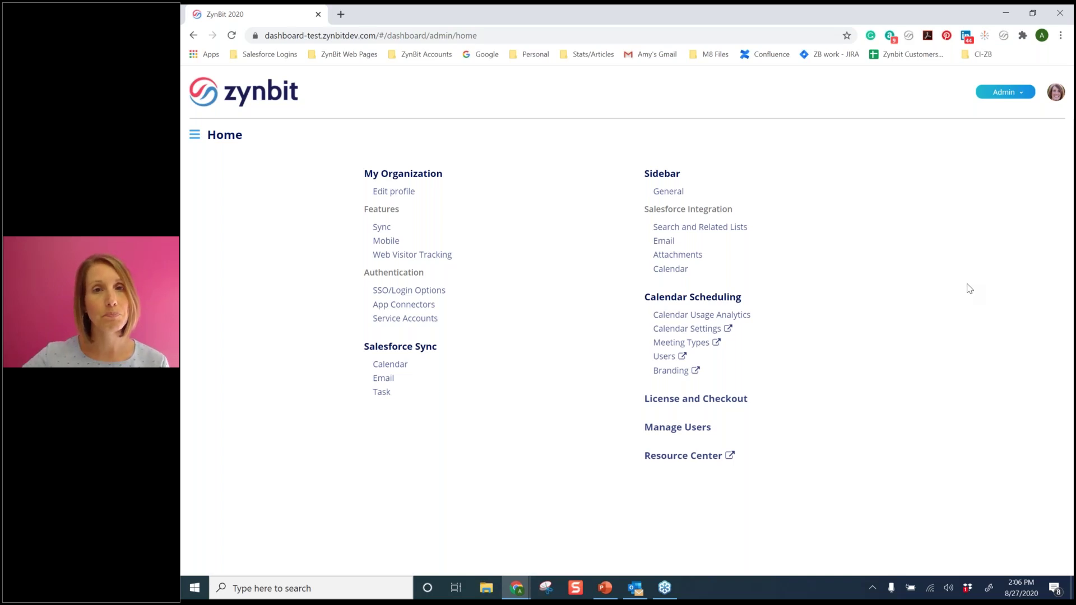
Step: Open the profile page for My Organization and collapse the side navigation
click(195, 138)
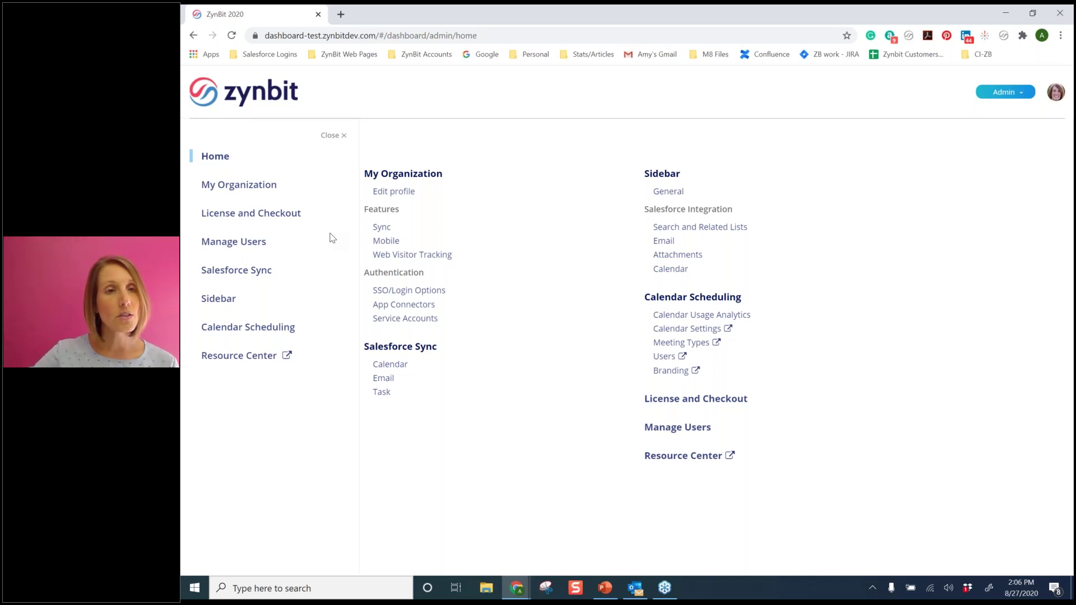
click(255, 186)
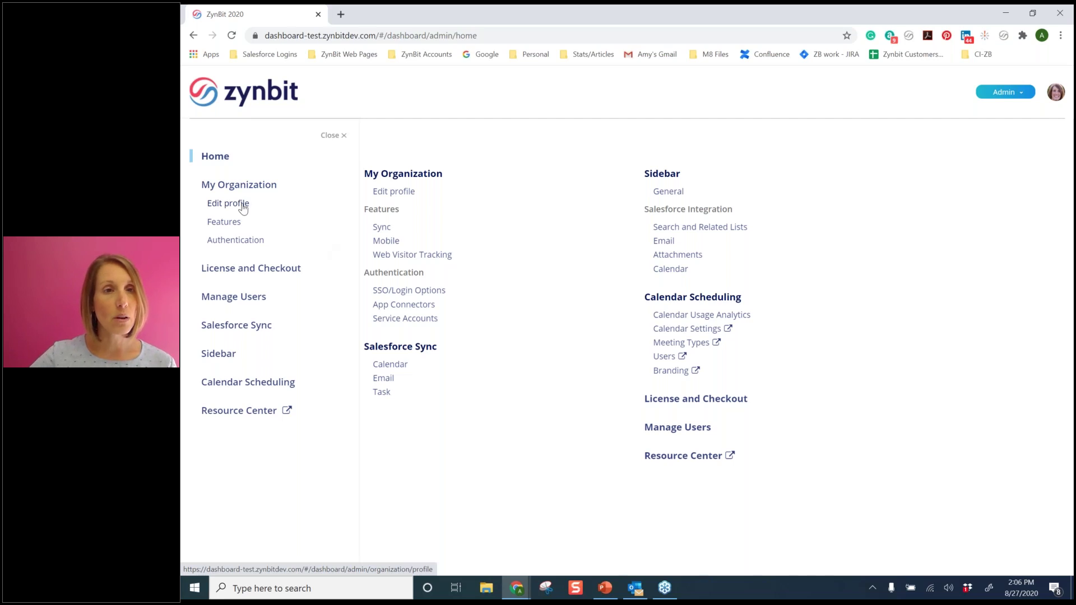
click(242, 205)
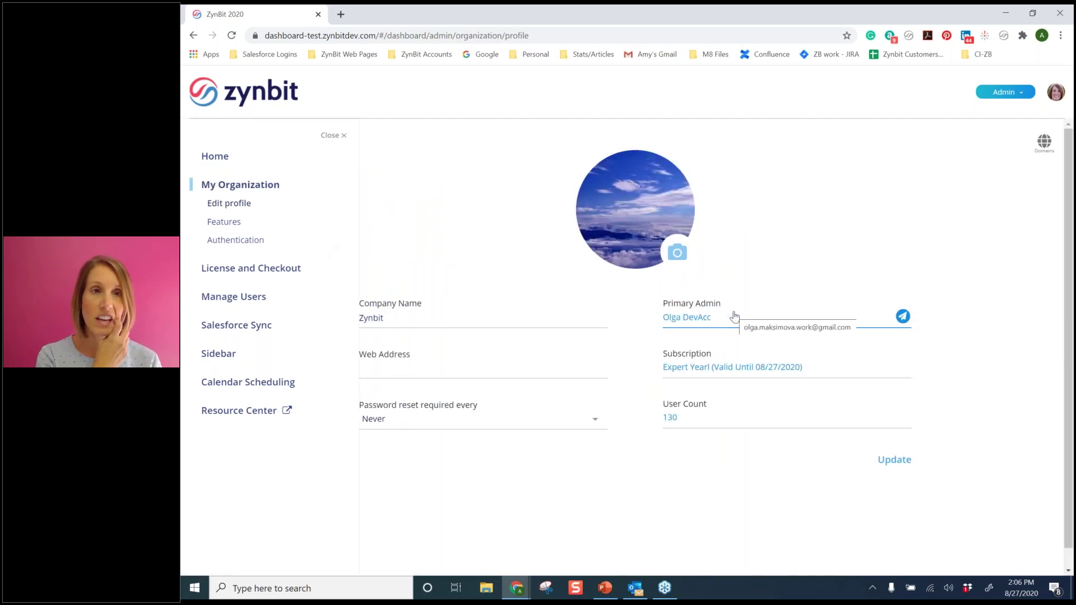
click(336, 136)
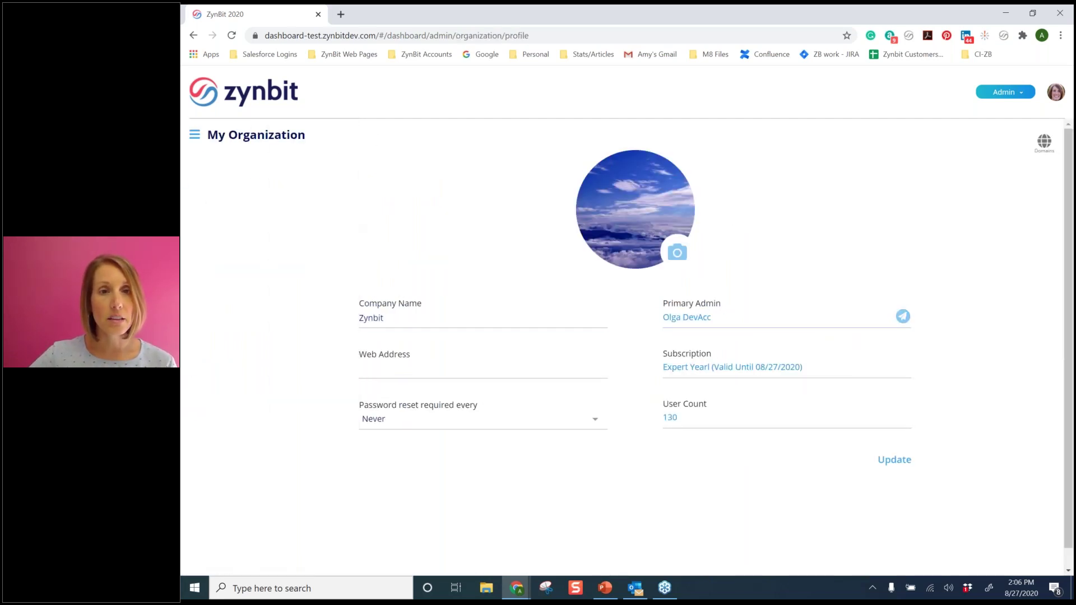
click(424, 368)
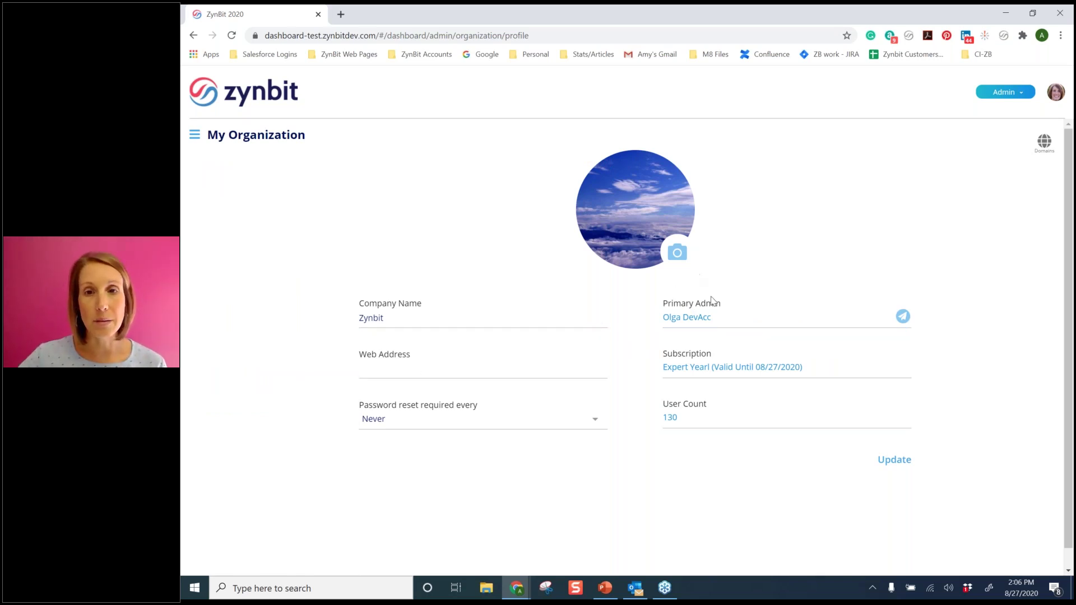
Step: Check the primary admin's contact and the available password reset intervals on the organization profile, leaving the interval as it is
mouse_move(741, 320)
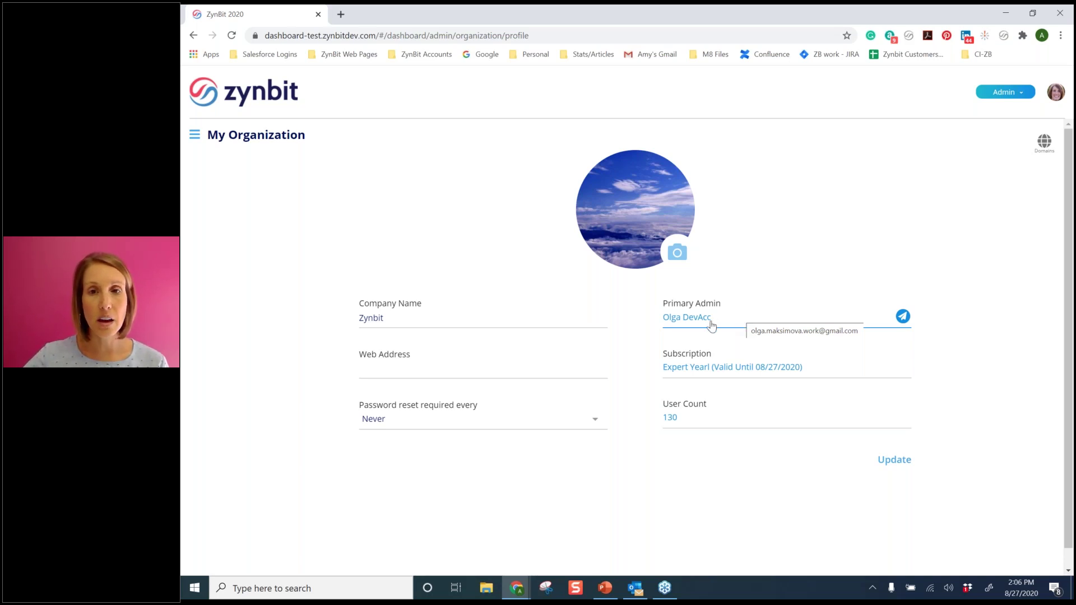
scroll(711, 325, down, 1)
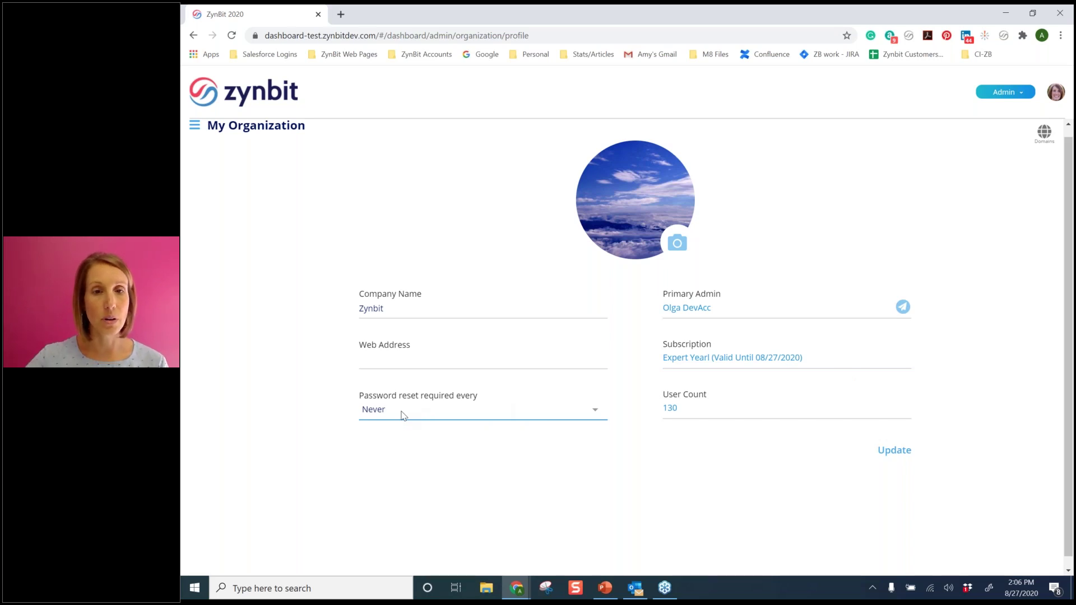
click(598, 413)
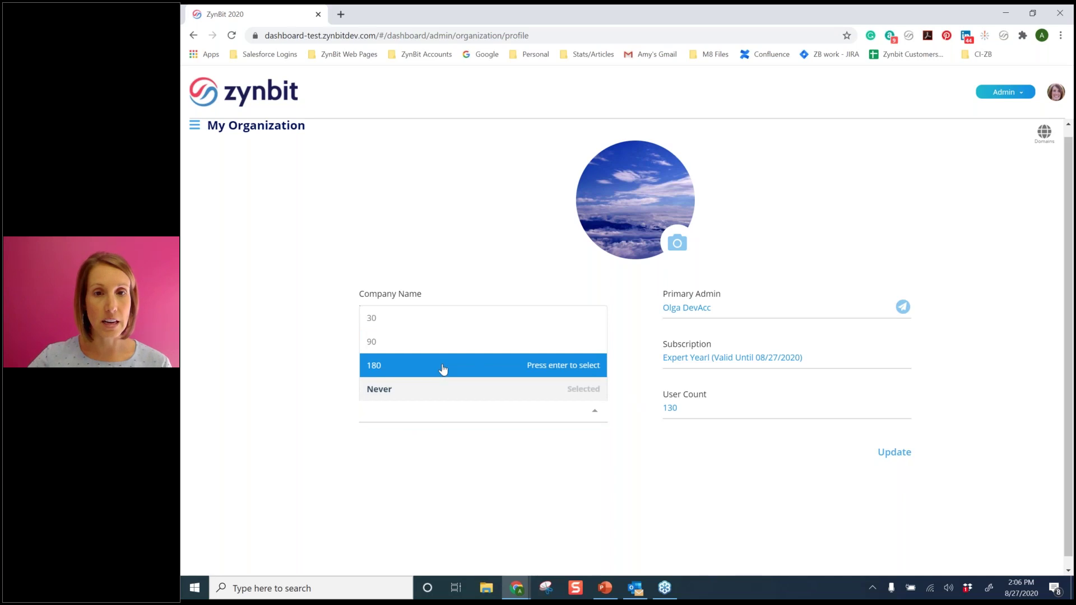
click(583, 483)
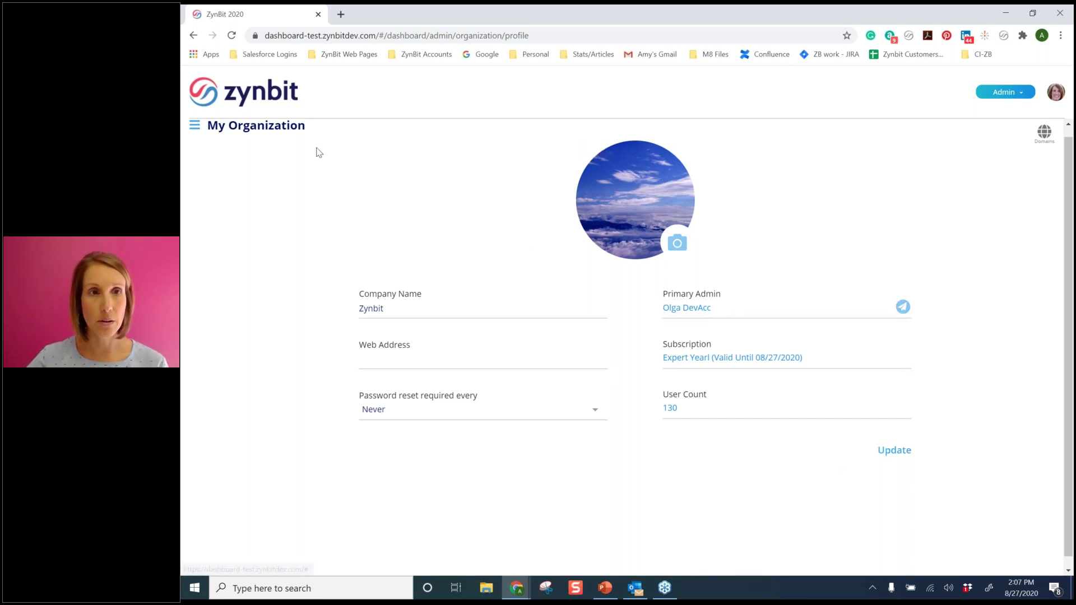
Step: Review the organization's feature settings for Sync and Web Visitor Tracking
click(197, 132)
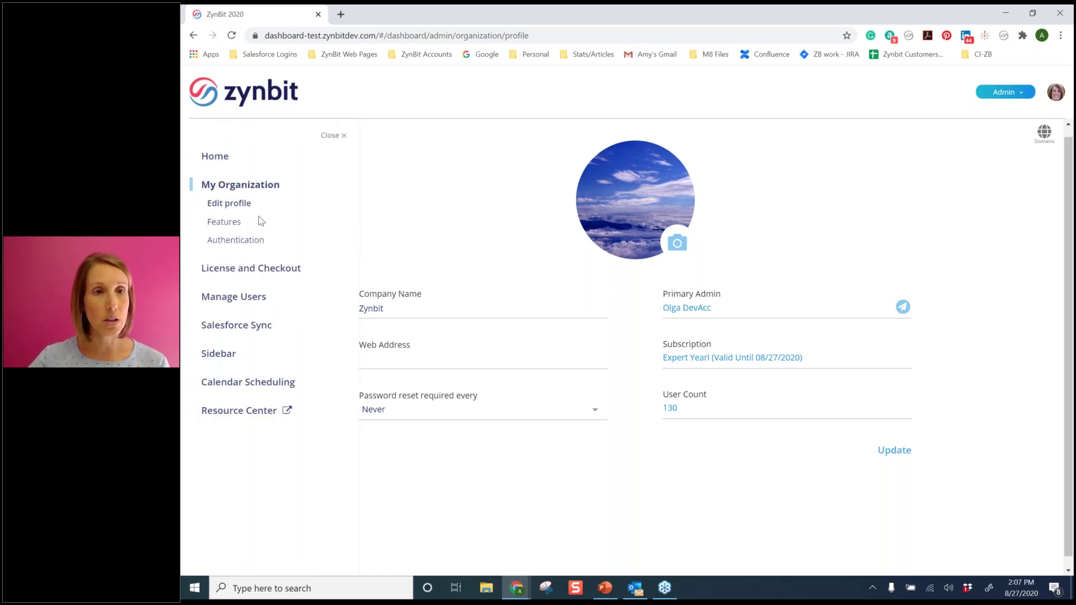
click(225, 223)
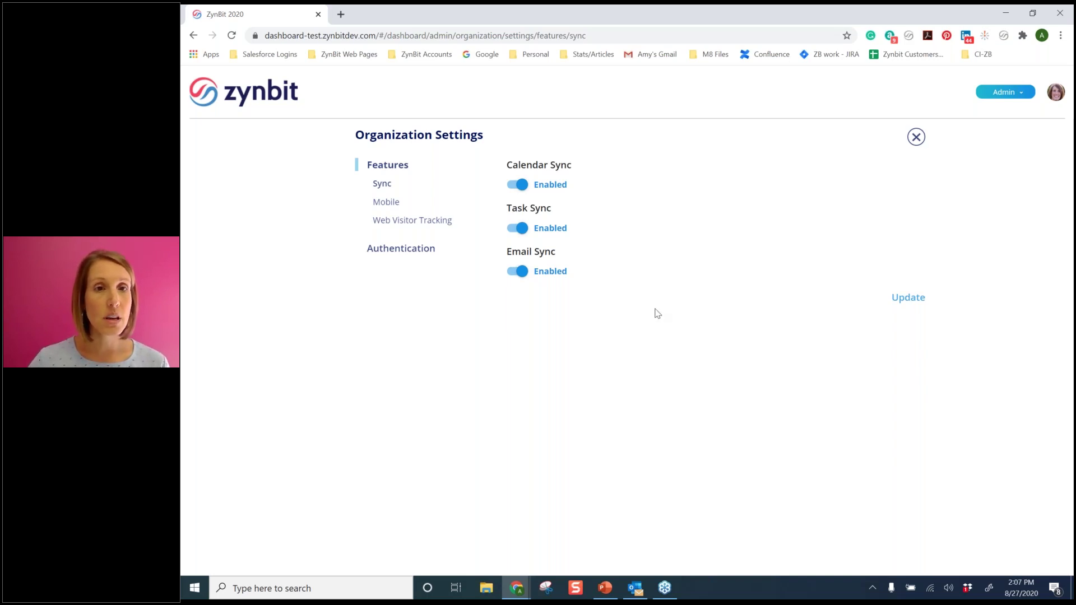
click(403, 220)
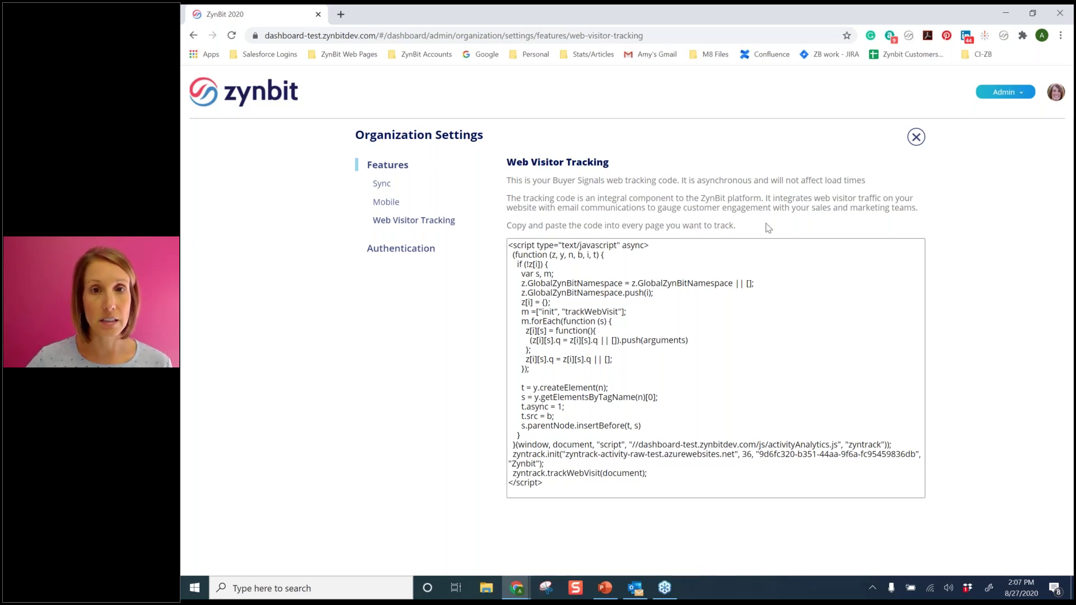
Step: Review the organization's SSO/Login Options under Authentication and close Organization Settings
click(429, 255)
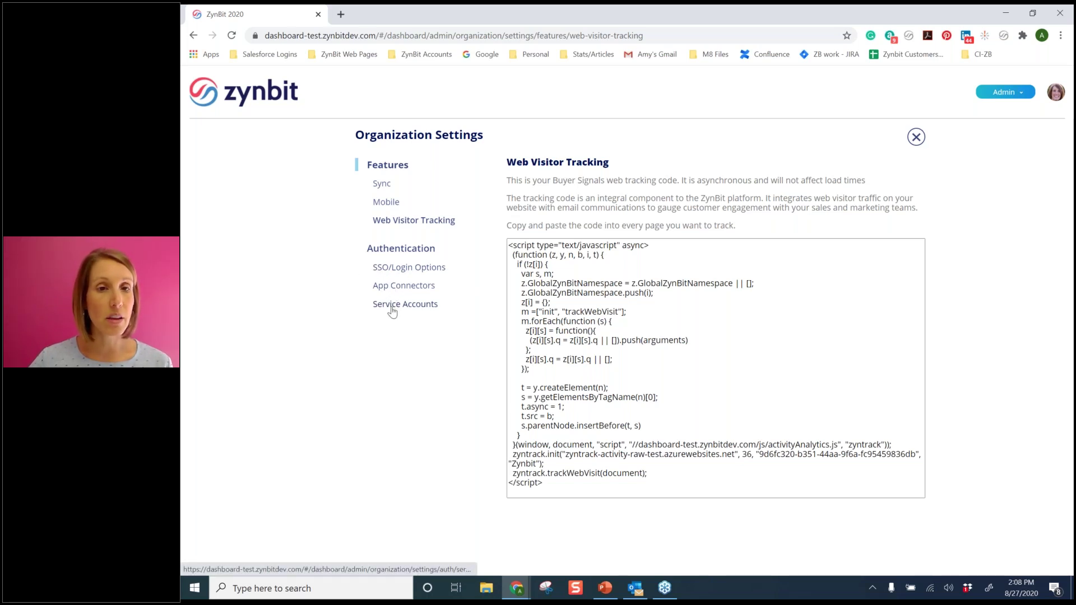
click(415, 267)
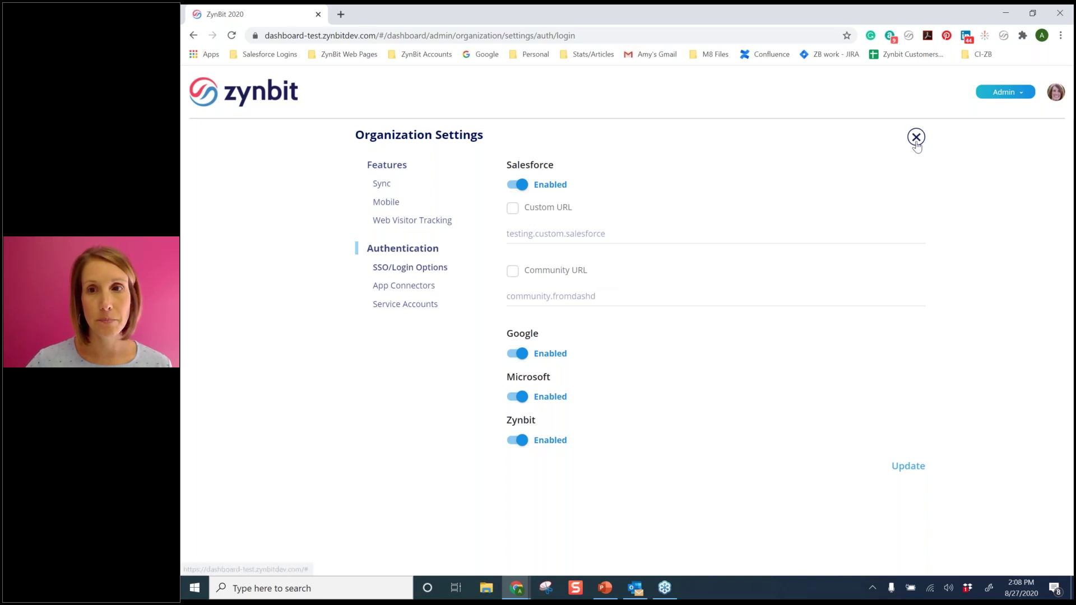
click(910, 280)
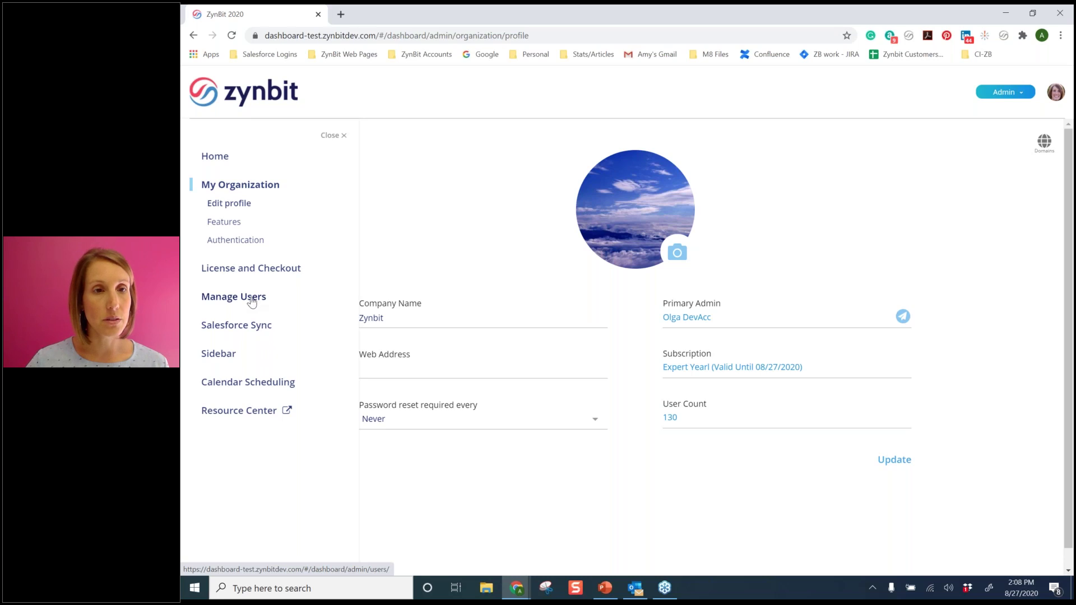
Step: Open Manage Users and look through the user list with the side navigation collapsed
click(251, 302)
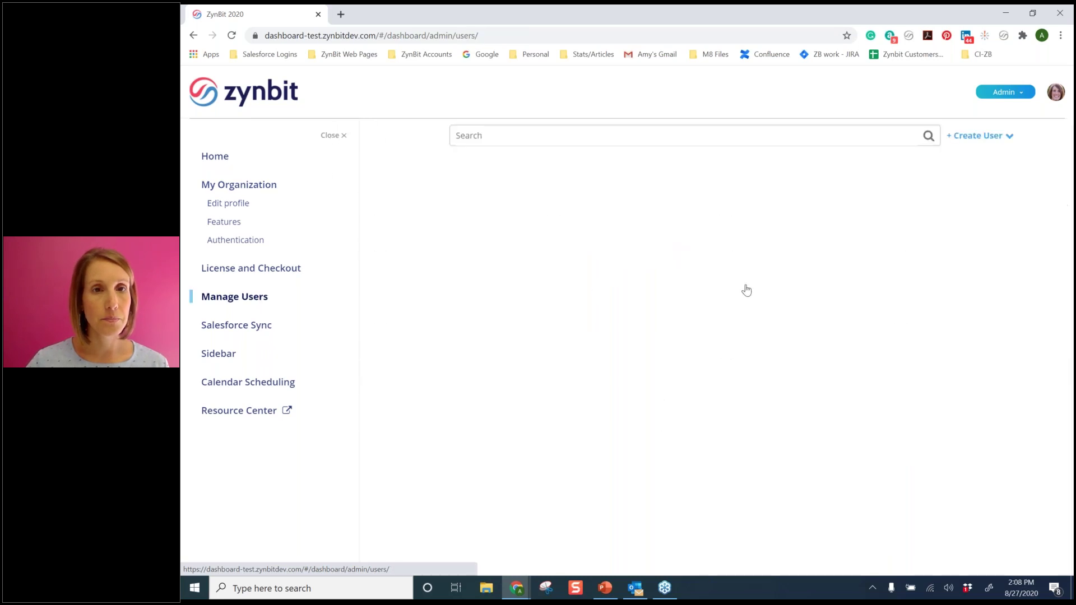
click(331, 136)
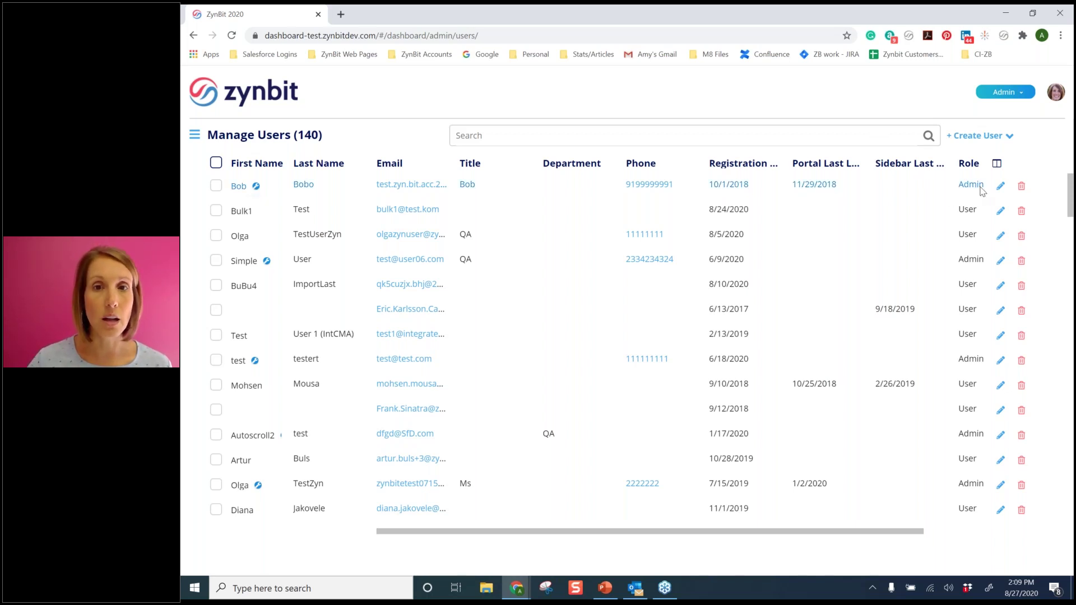
scroll(992, 188, down, 1)
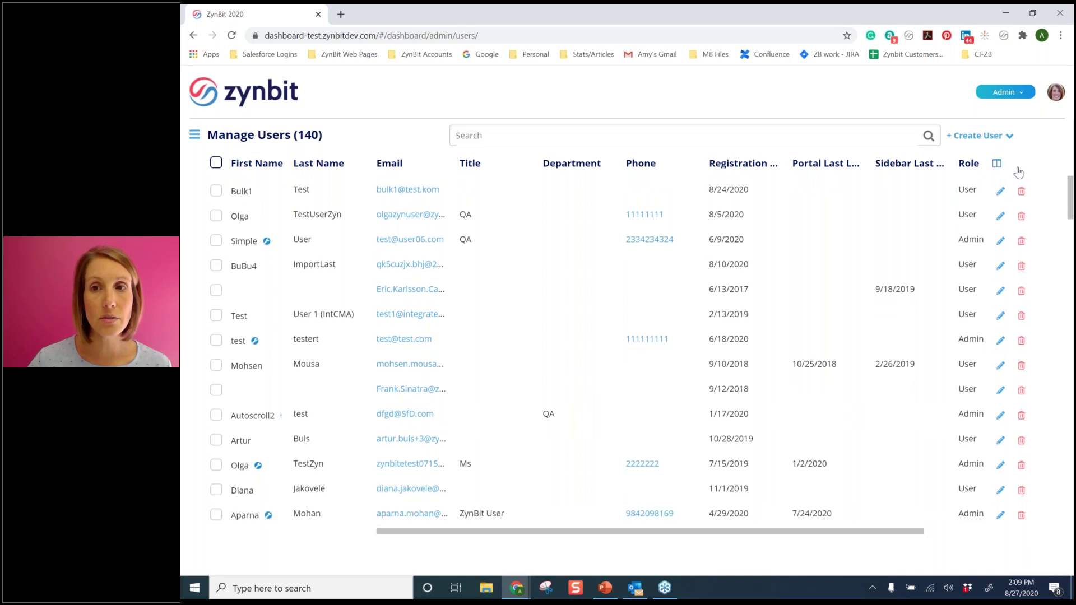
Step: View the column display choices for the user list and the available ways to create a user
click(997, 164)
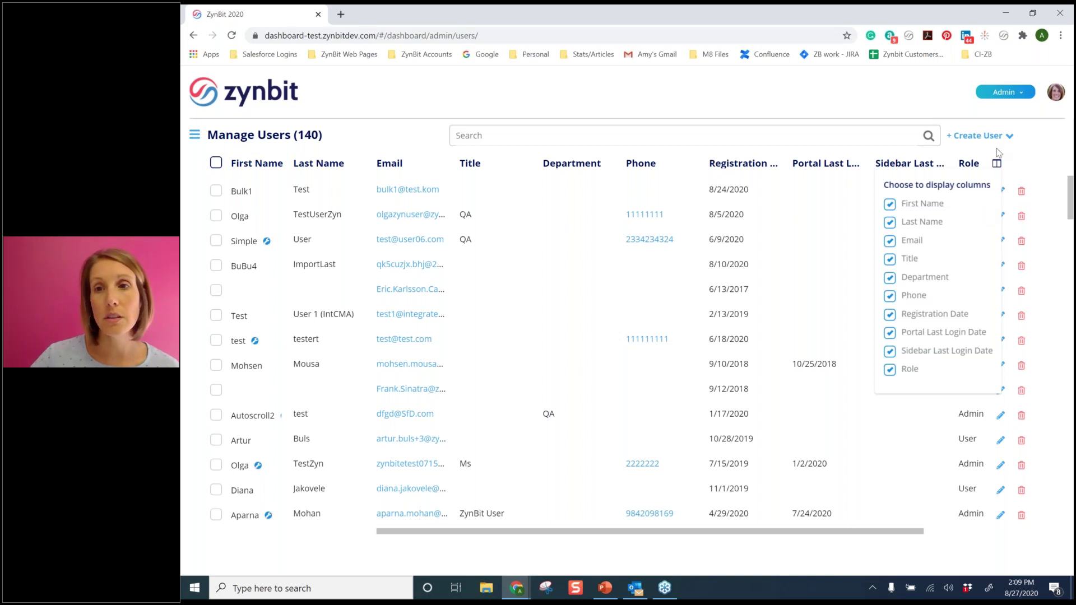
click(1027, 160)
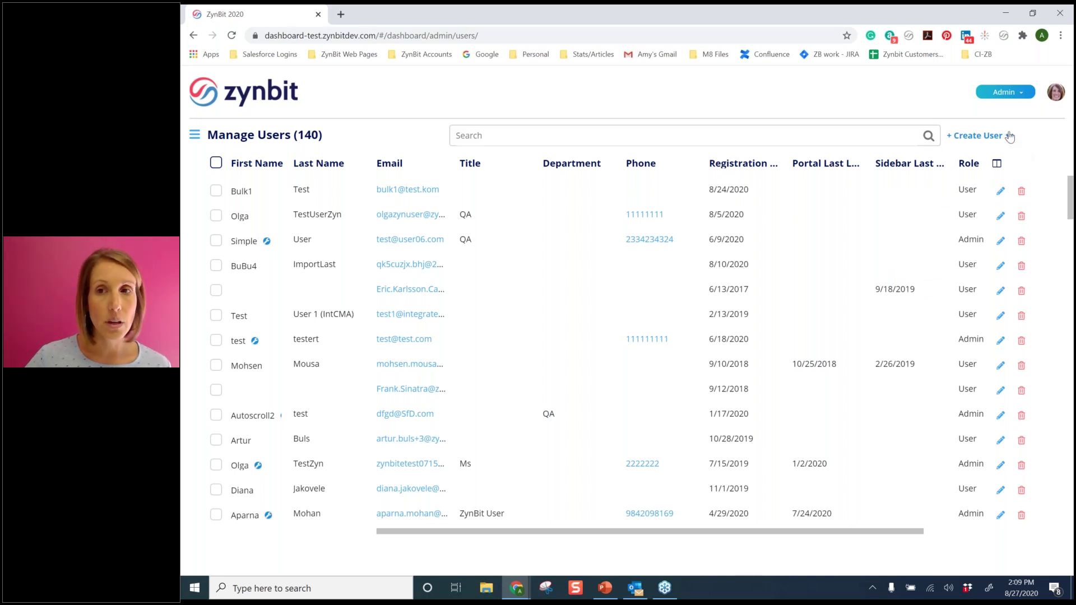
click(1012, 140)
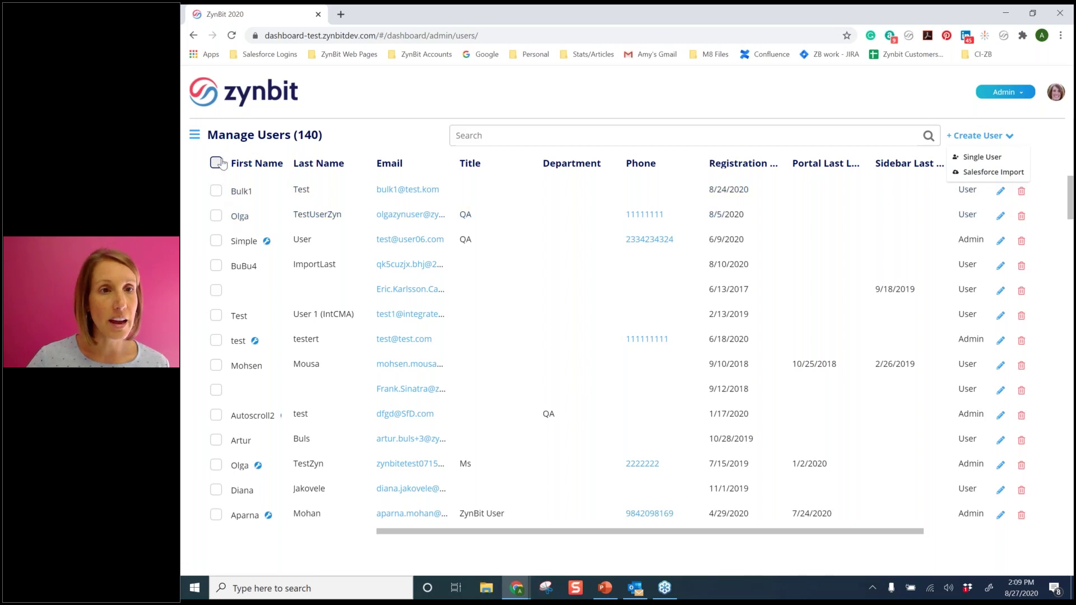
Step: Select the first three visible users in the list and view the bulk actions offered for them
click(216, 191)
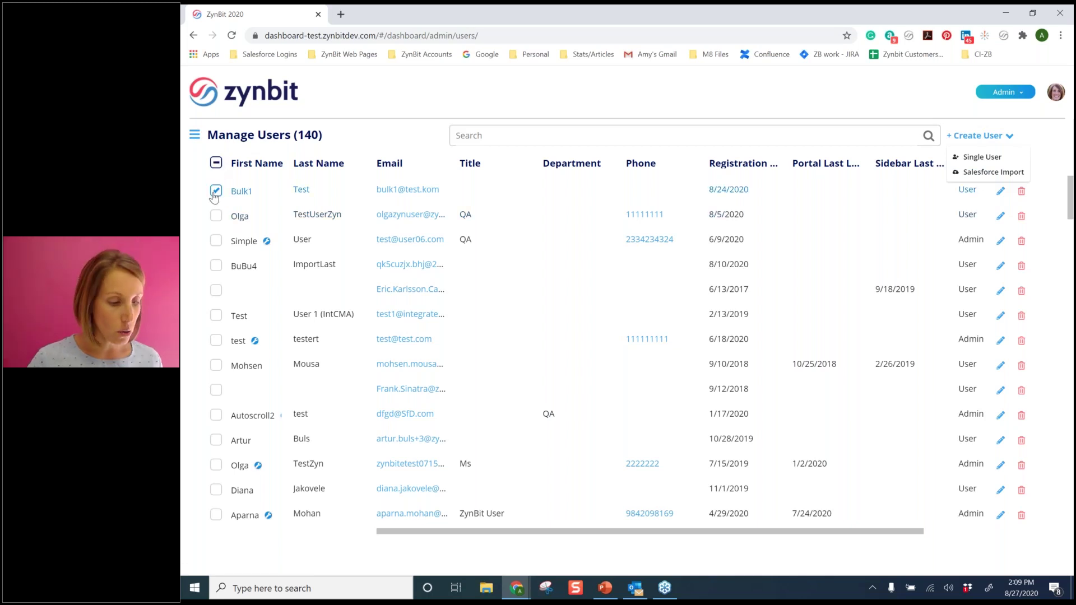
click(215, 215)
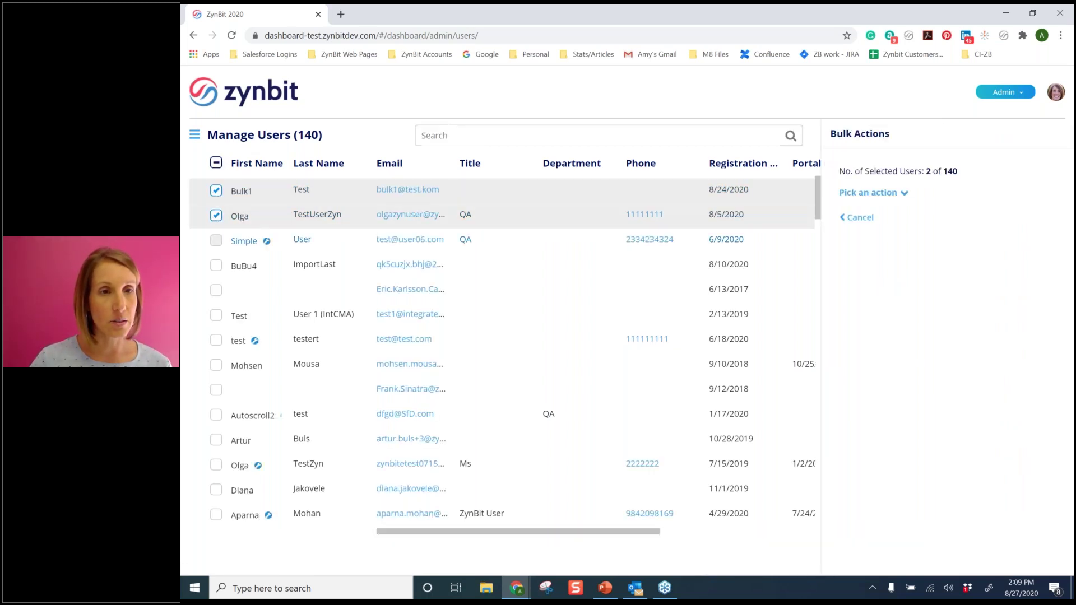
click(216, 240)
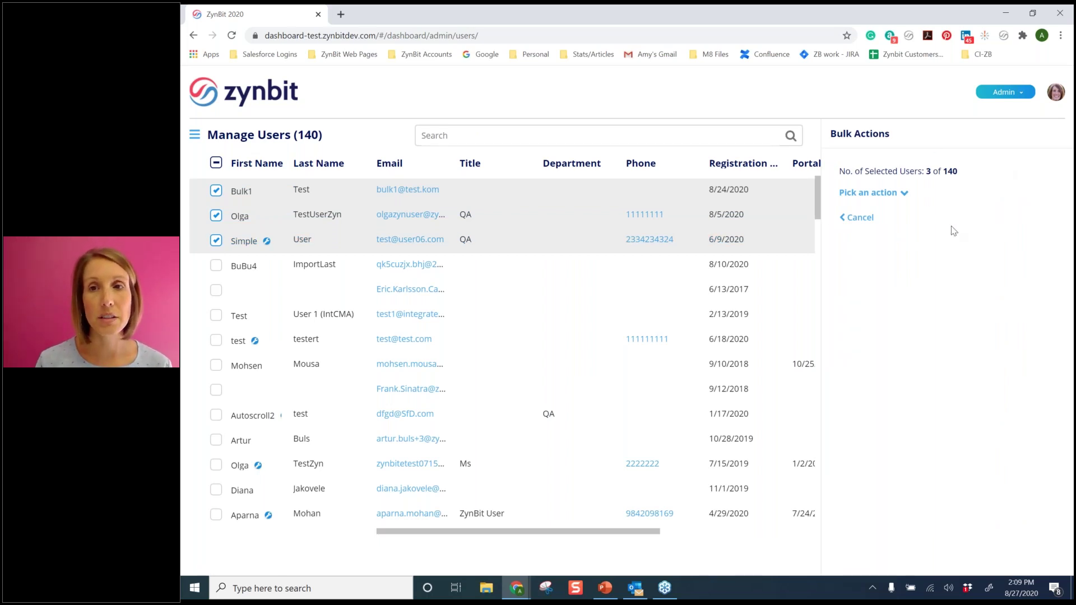
click(905, 194)
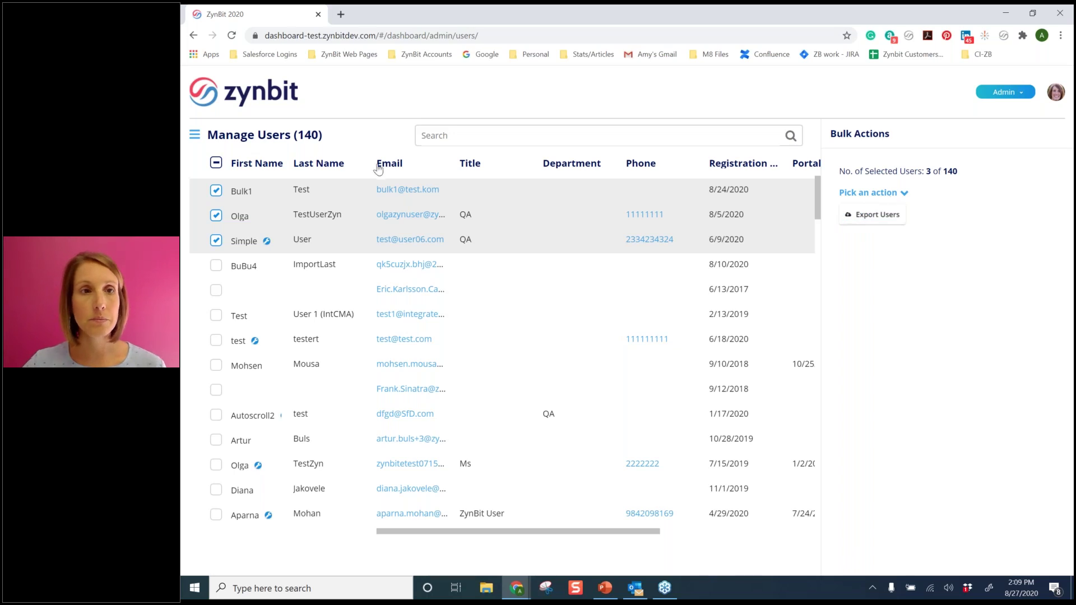
Step: Open the Salesforce Sync calendar page and inspect the largest segment of the Registered Users chart
click(193, 136)
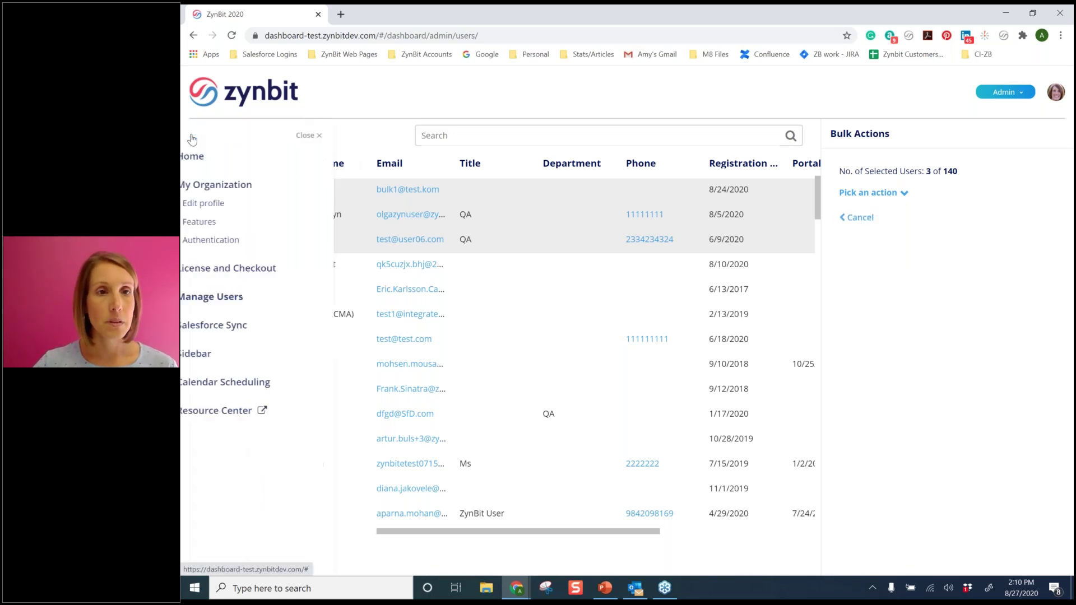
click(247, 331)
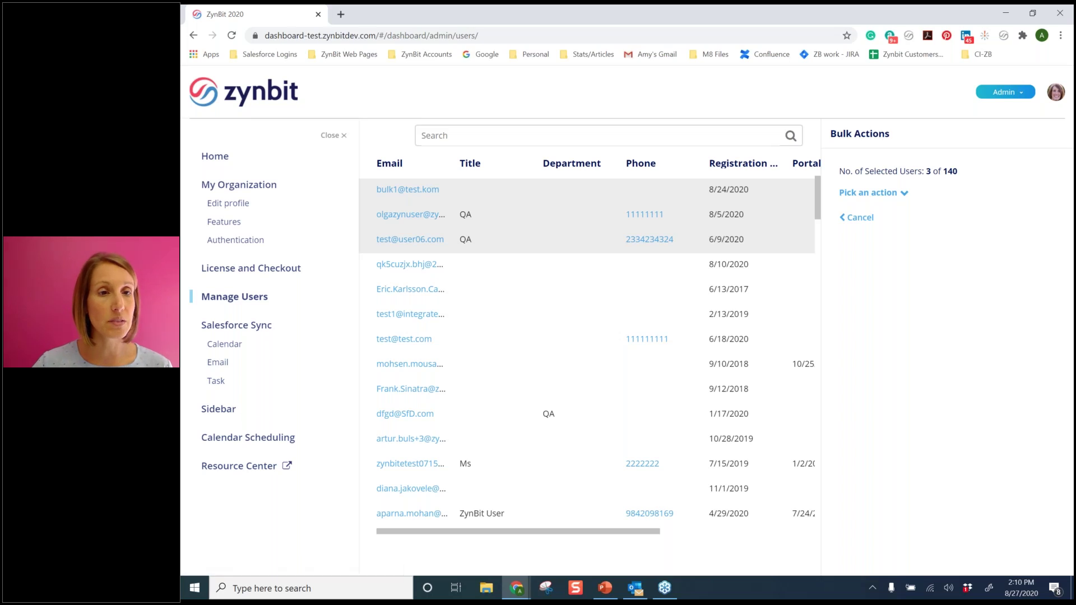
click(224, 344)
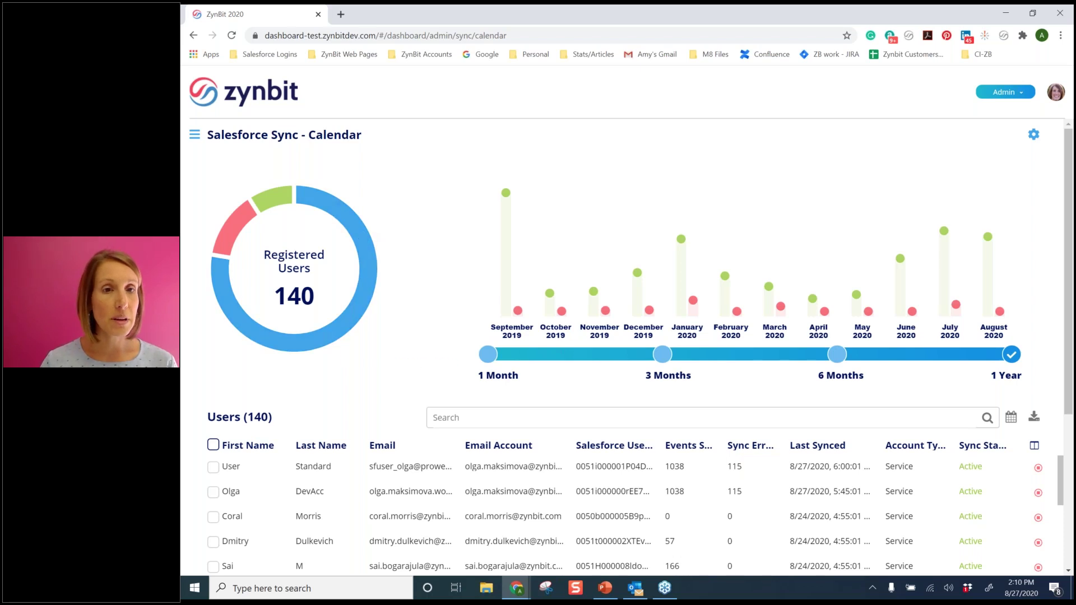
mouse_move(360, 244)
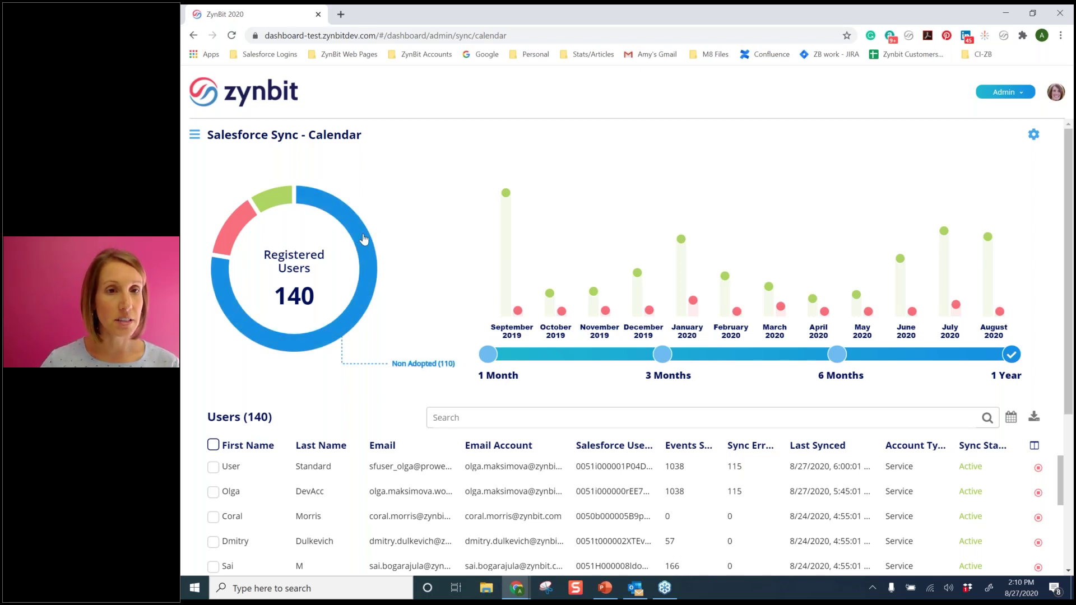
Step: Filter the user list to the Inactive segment of the Registered Users chart and review those users' sync status
mouse_move(279, 208)
mouse_move(239, 231)
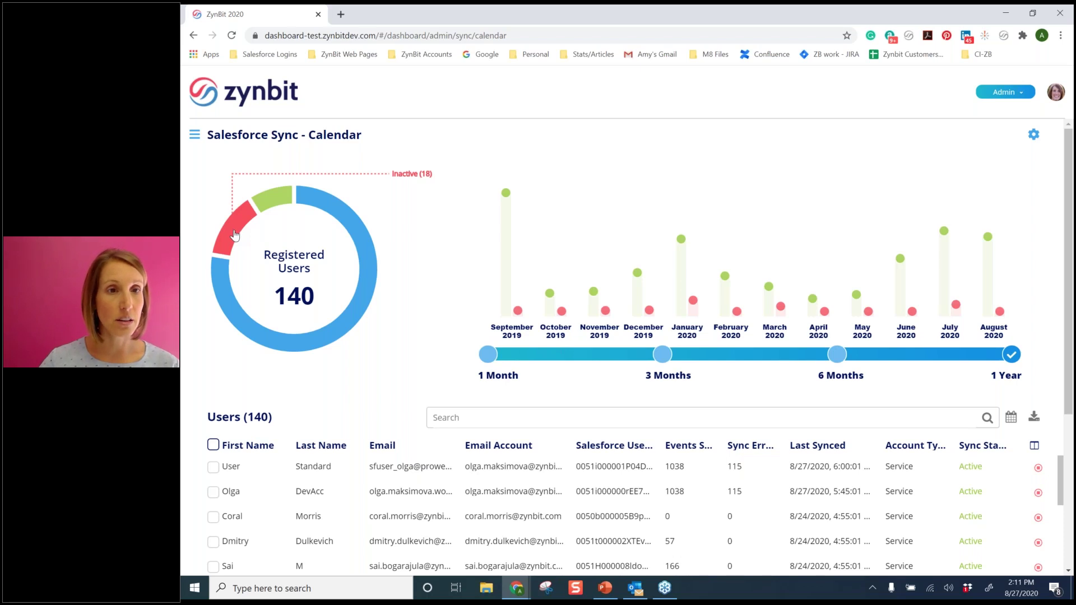
scroll(435, 300, down, 3)
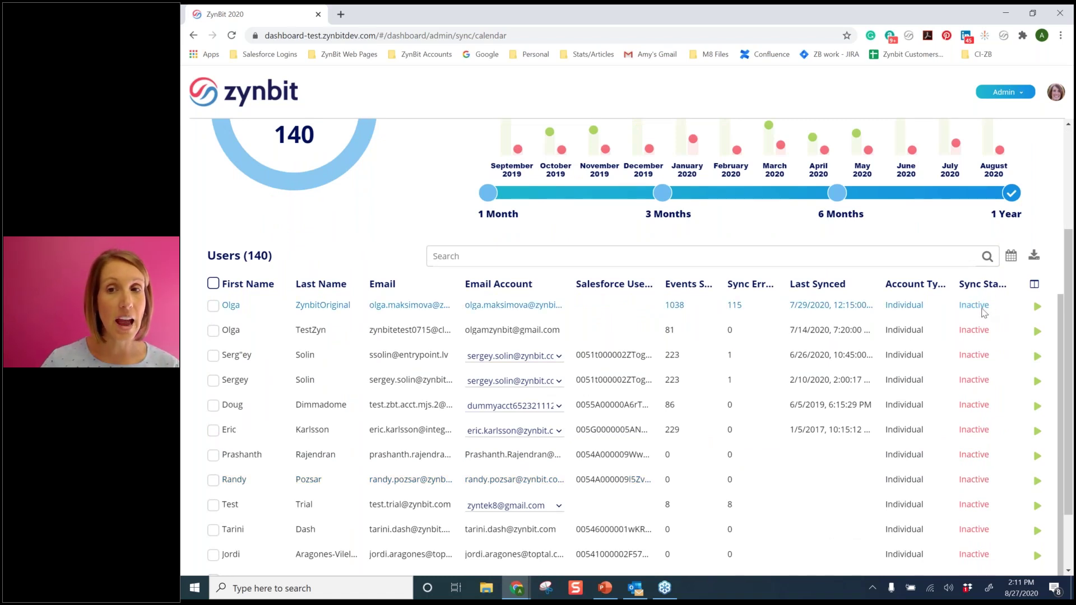
Step: Inspect the Non Adopted segment of the Registered Users chart and the success markers in the monthly sync chart
scroll(985, 312, up, 1)
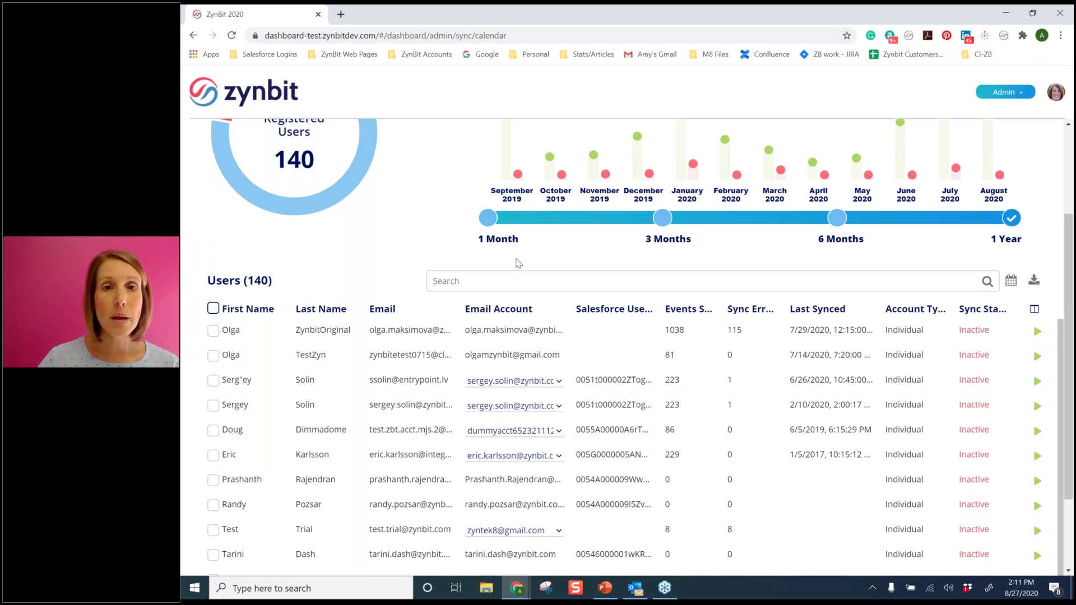
scroll(424, 280, up, 2)
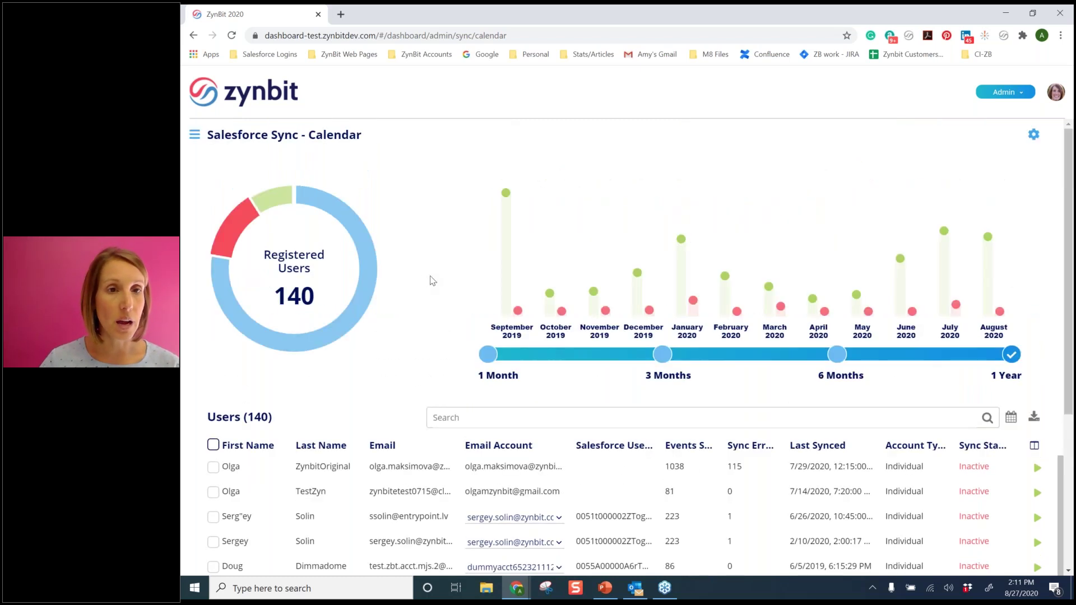
mouse_move(349, 325)
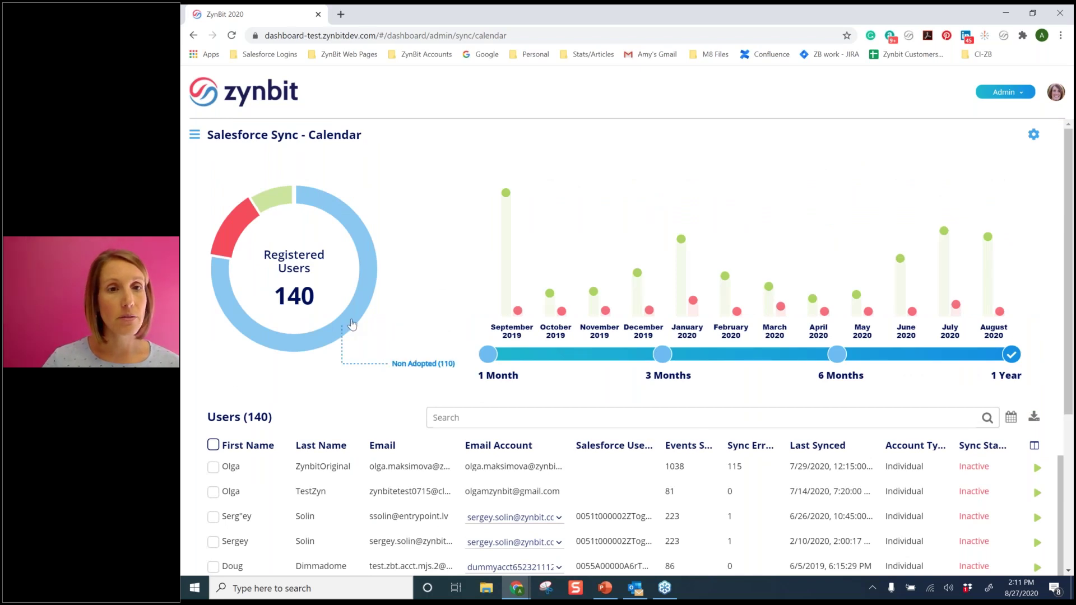
mouse_move(682, 242)
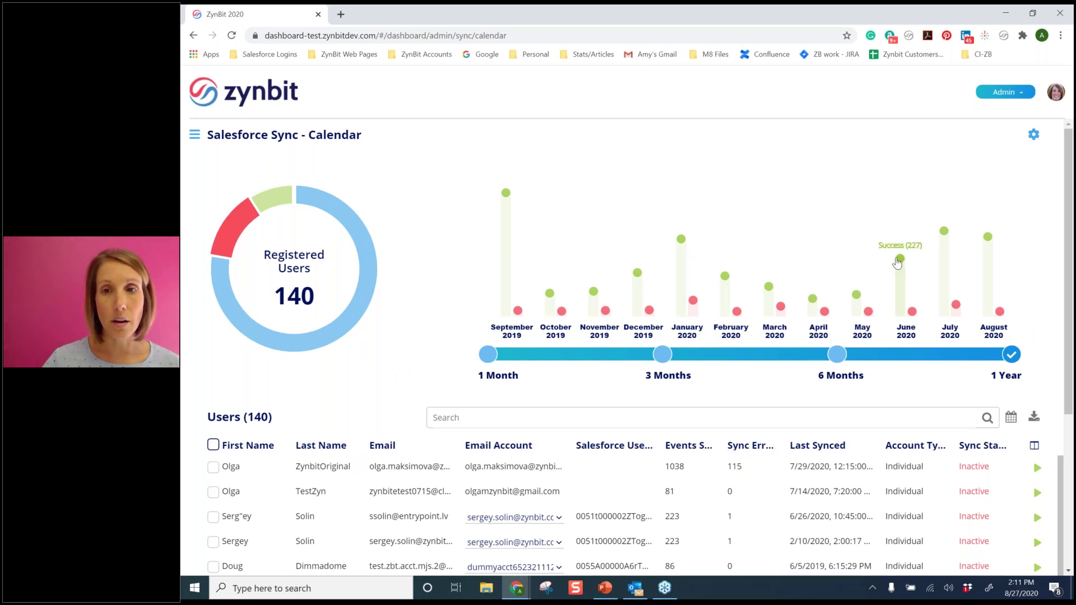
Step: Set the user list's date range from July 1 to August 27, 2020 and export the list to CSV
scroll(1007, 290, down, 2)
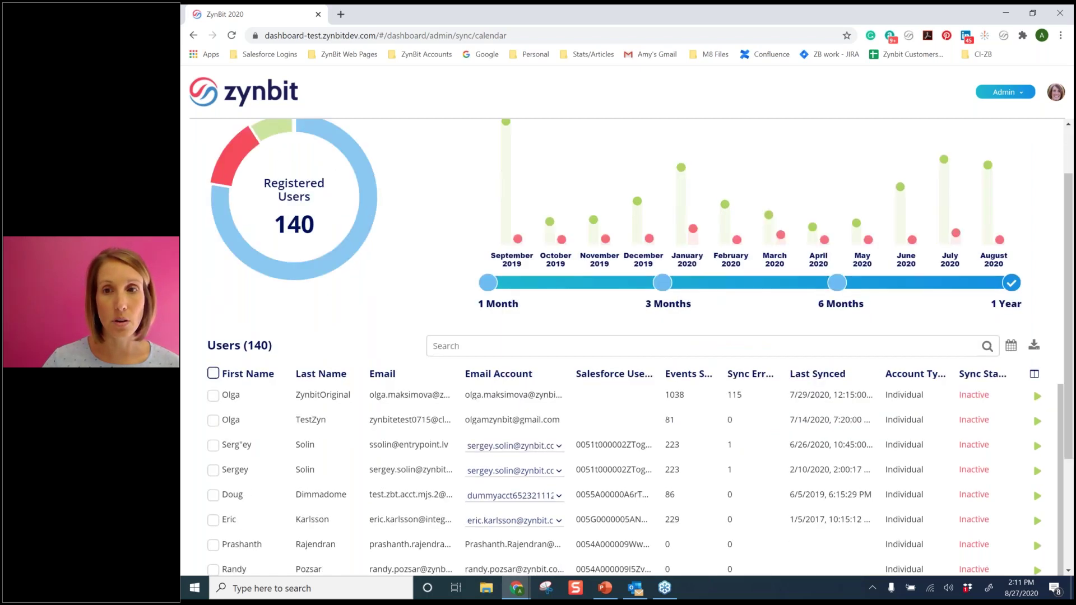
click(1009, 288)
click(811, 284)
click(547, 240)
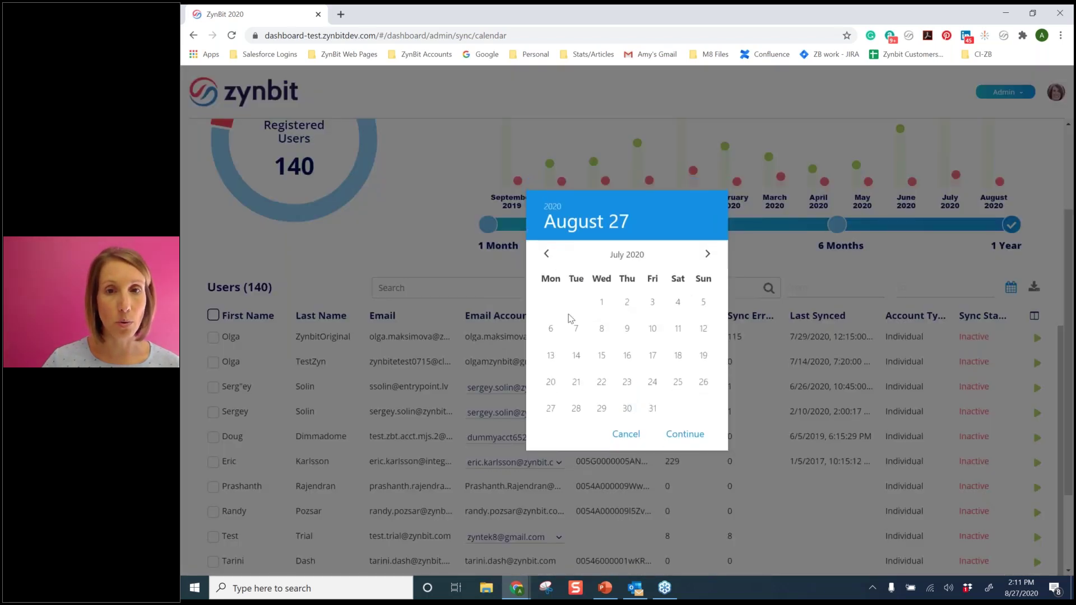
click(602, 303)
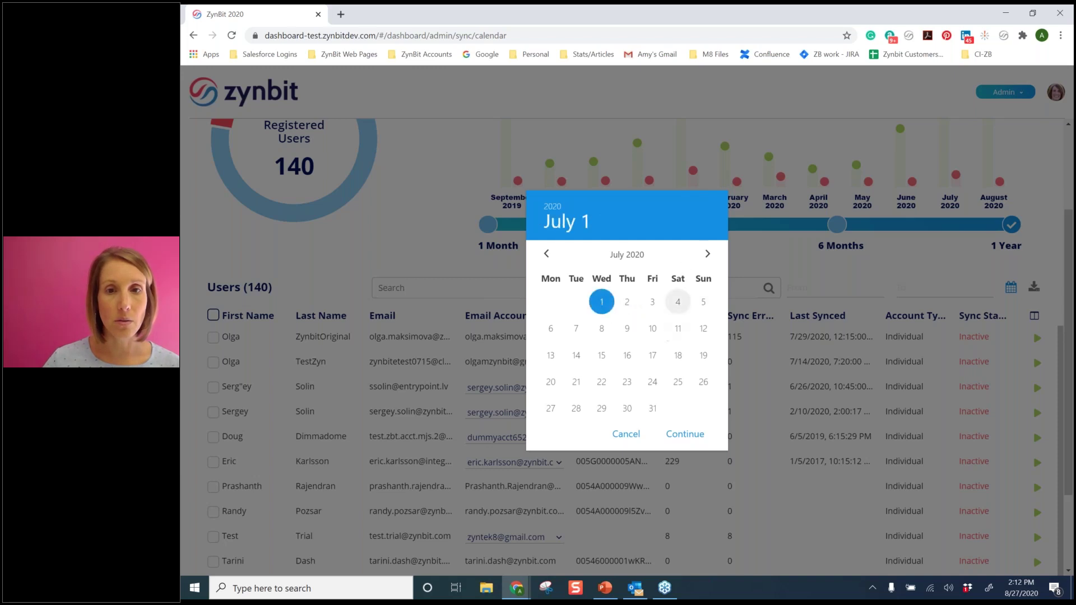
click(681, 435)
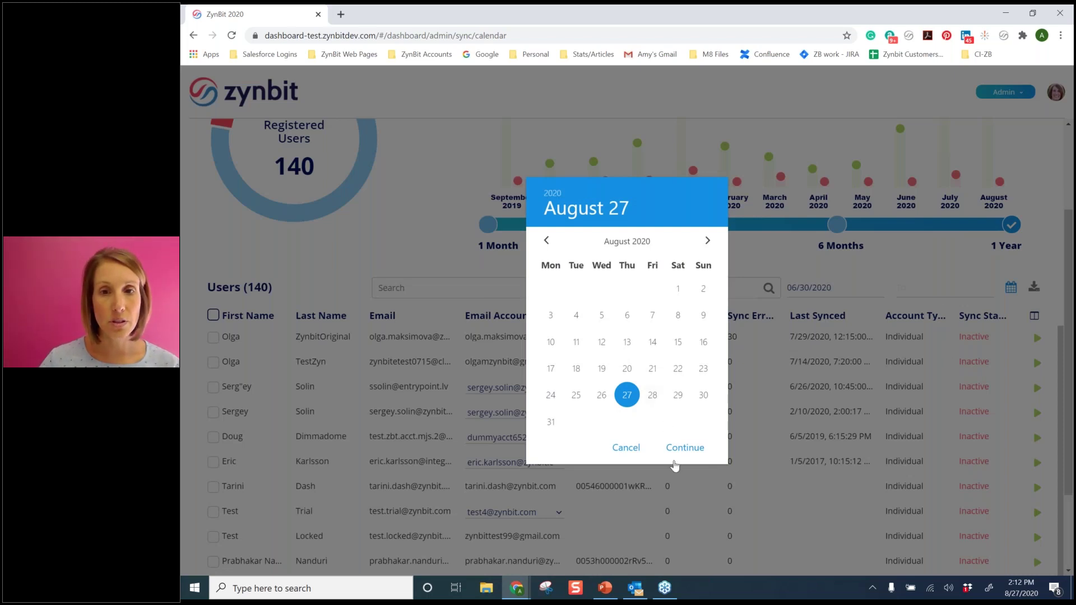
click(712, 447)
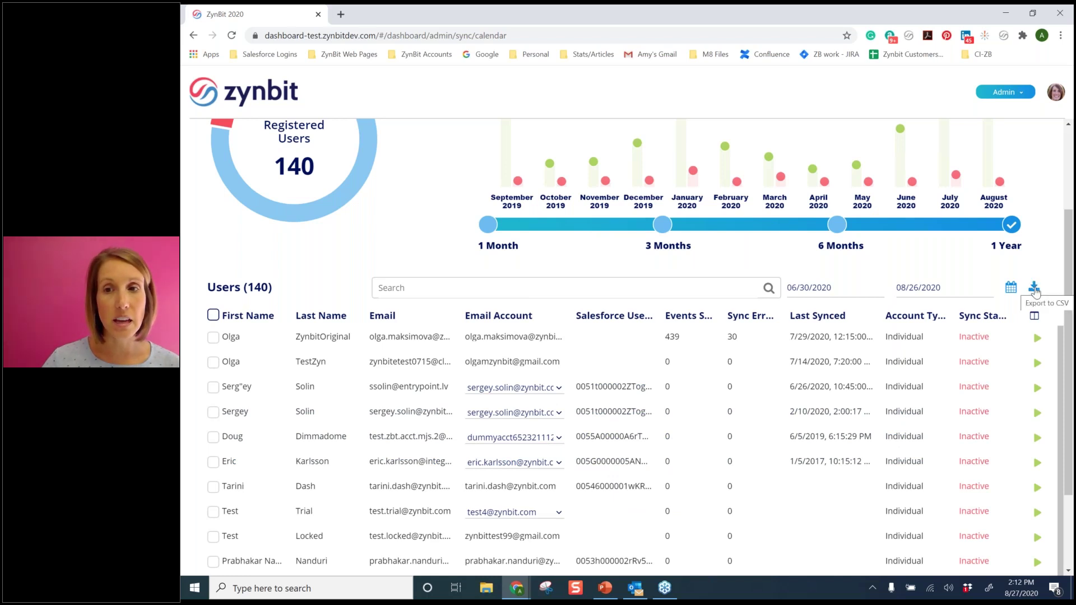
click(1034, 288)
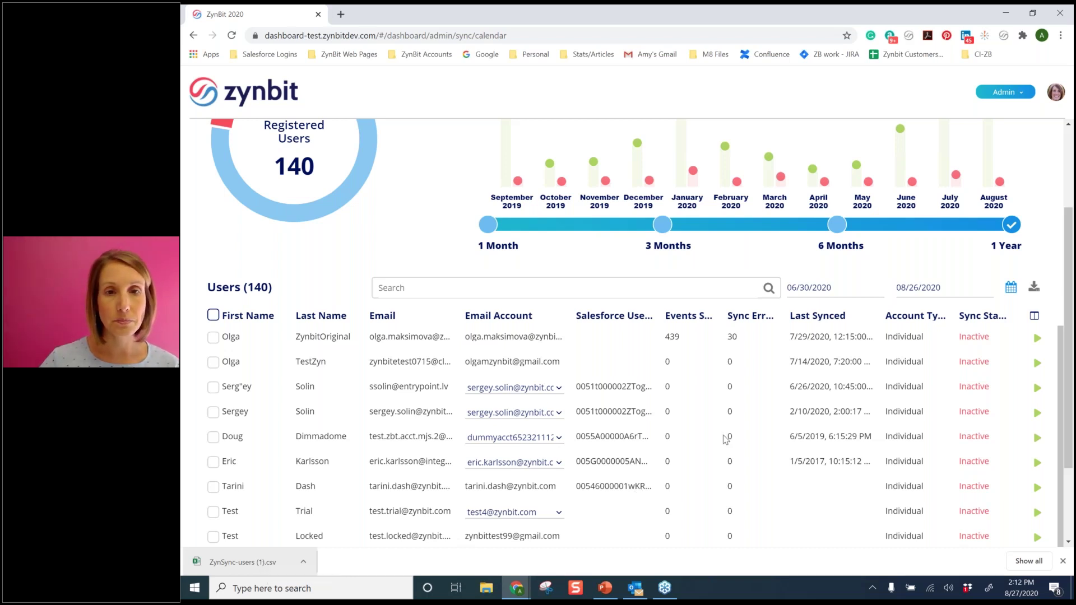
Step: Inspect the failed sync counts for August and July 2020 and the July success count in the monthly chart
scroll(974, 360, up, 2)
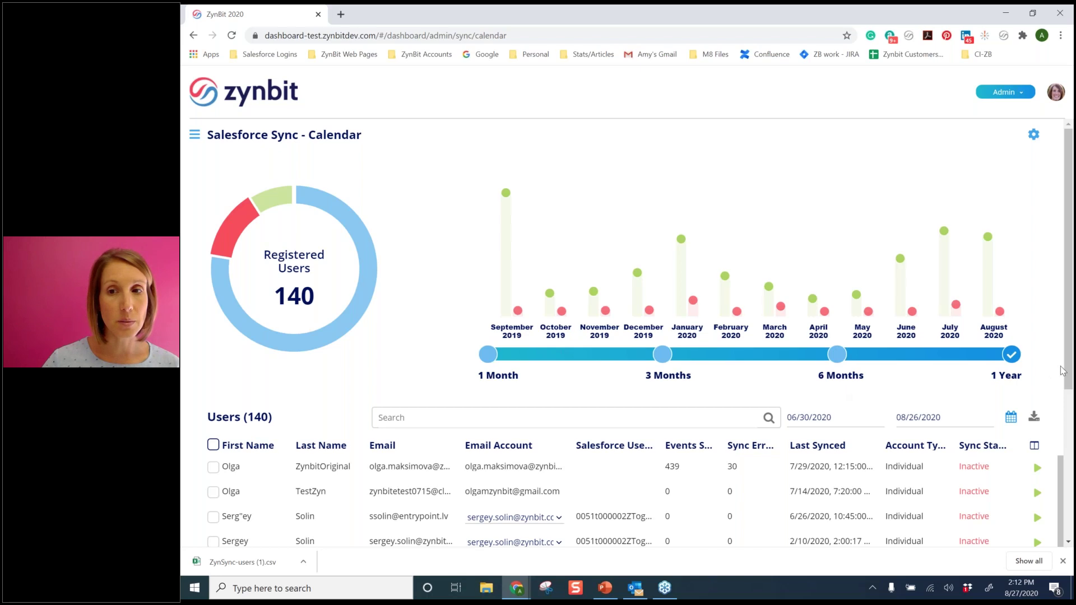
mouse_move(1001, 312)
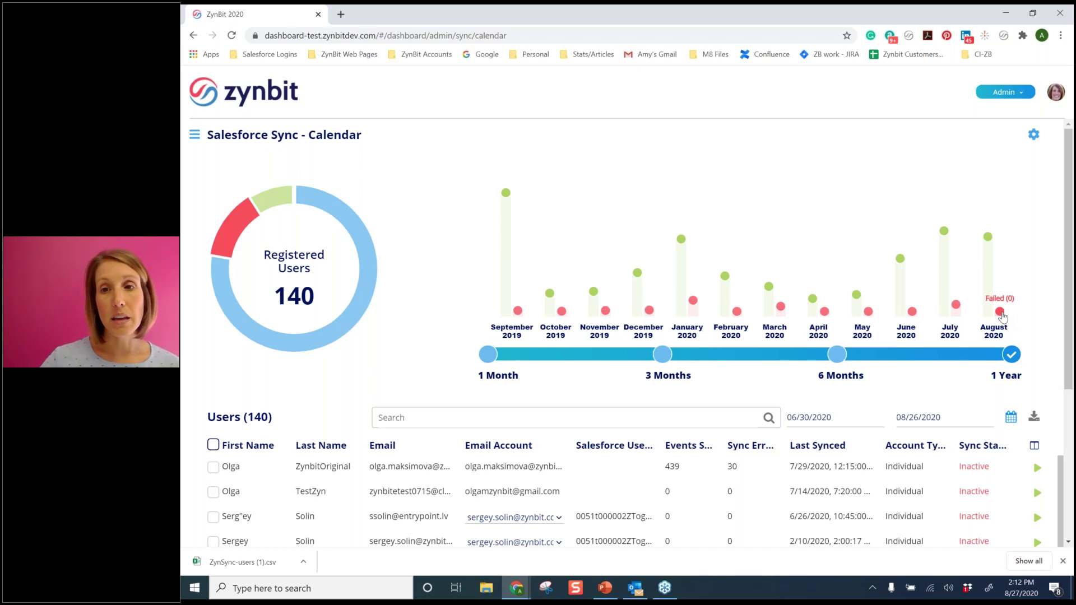
mouse_move(956, 306)
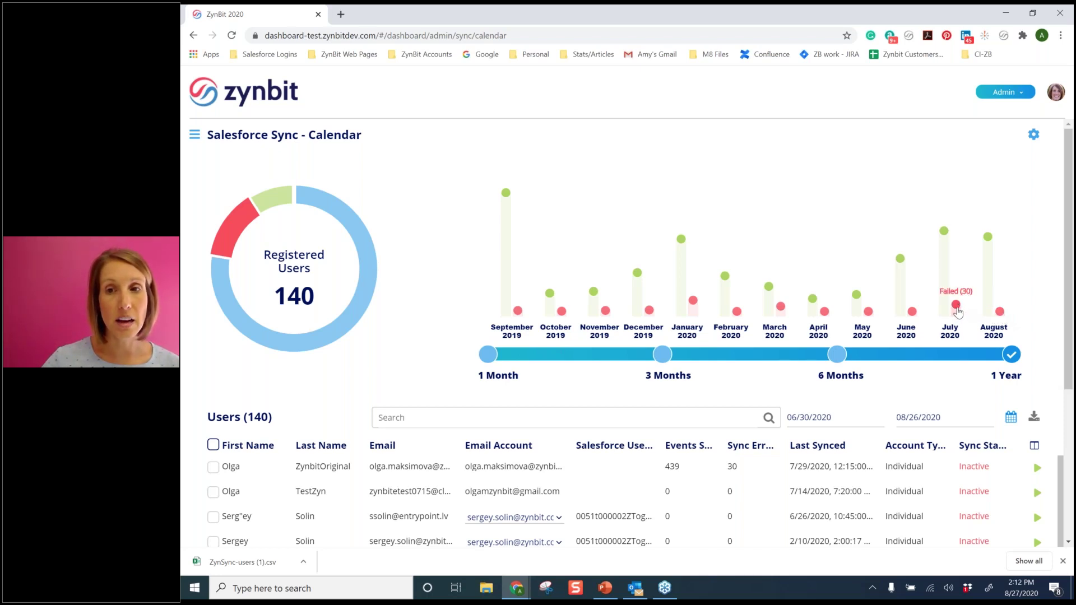
scroll(958, 311, down, 1)
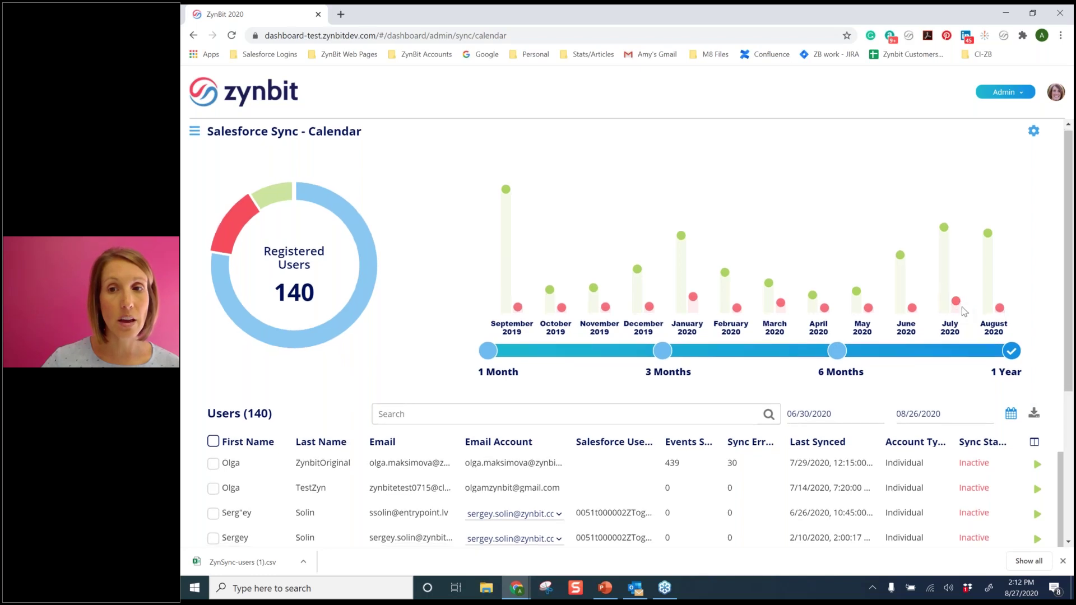
mouse_move(947, 234)
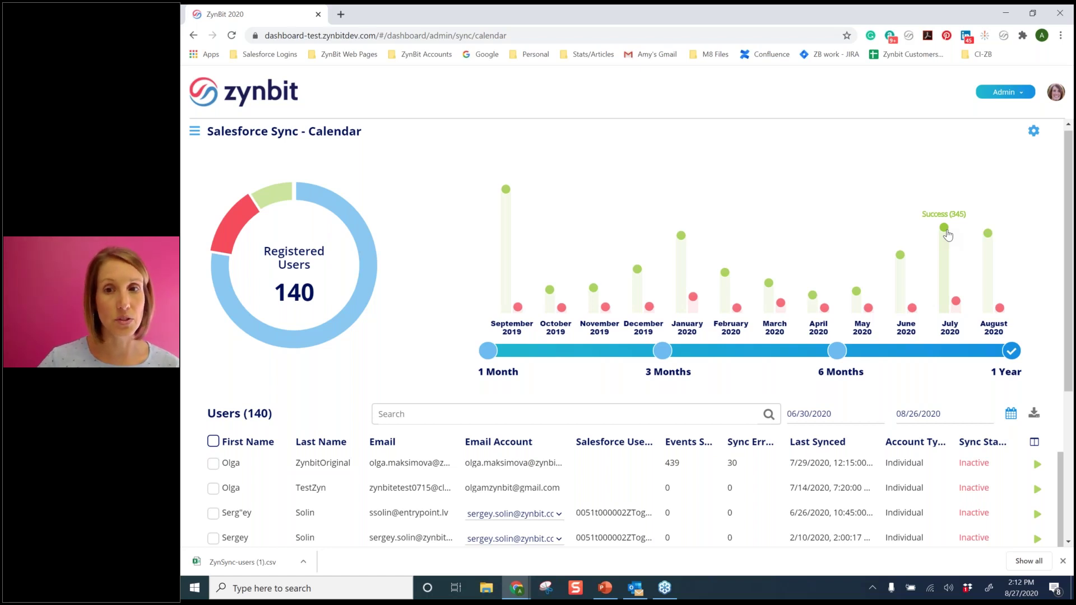
scroll(947, 235, down, 1)
scroll(964, 218, up, 1)
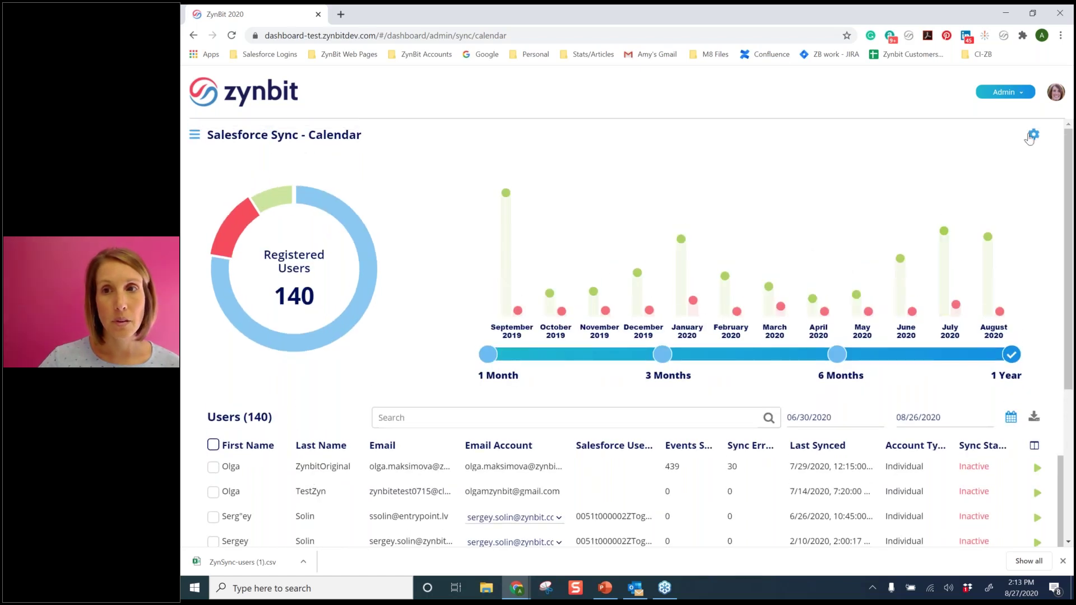
Step: Review the Search and Related Lists and Attachments options in the Sidebar's Salesforce Integration settings, leaving the settings unchanged
click(193, 139)
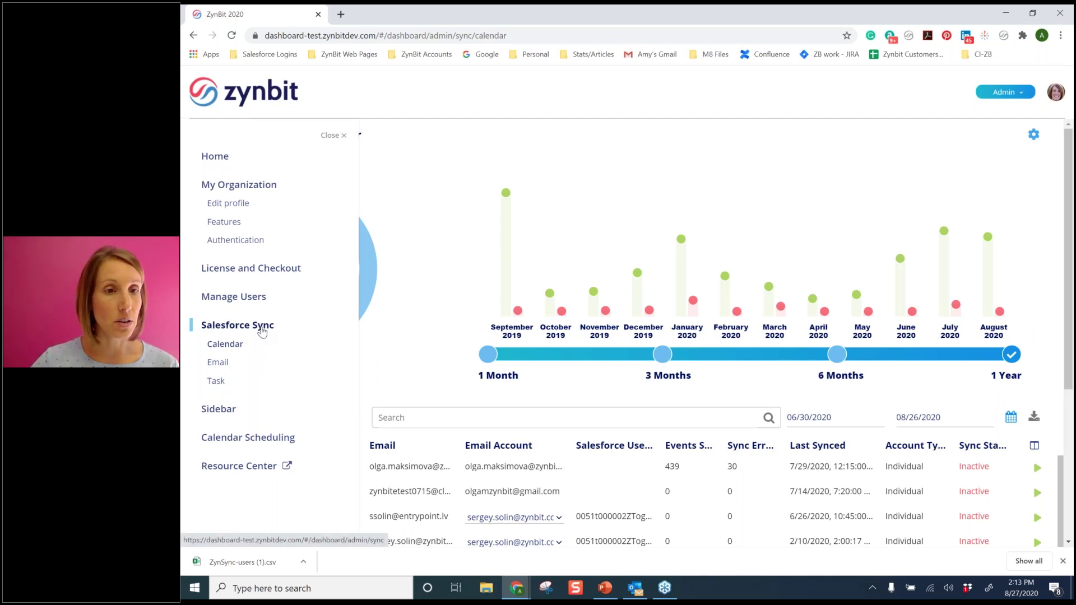
click(223, 414)
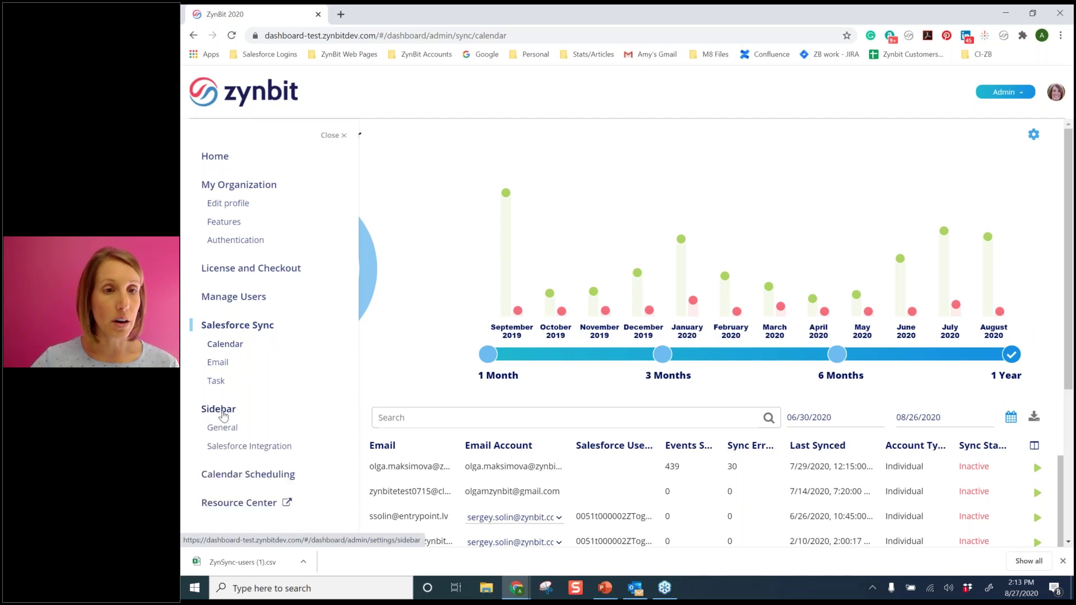
click(228, 447)
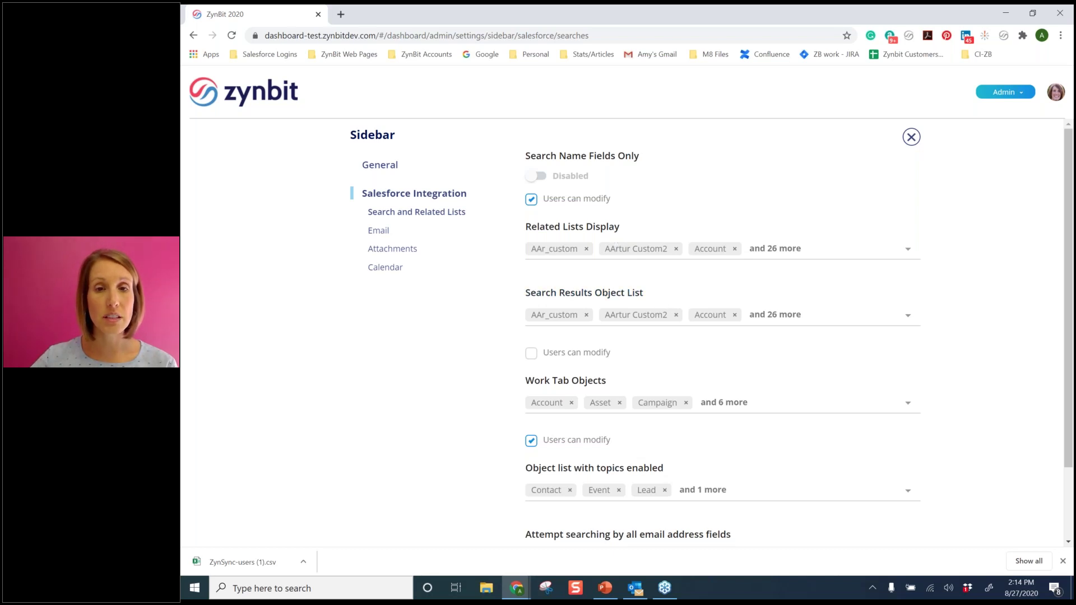
scroll(807, 353, down, 2)
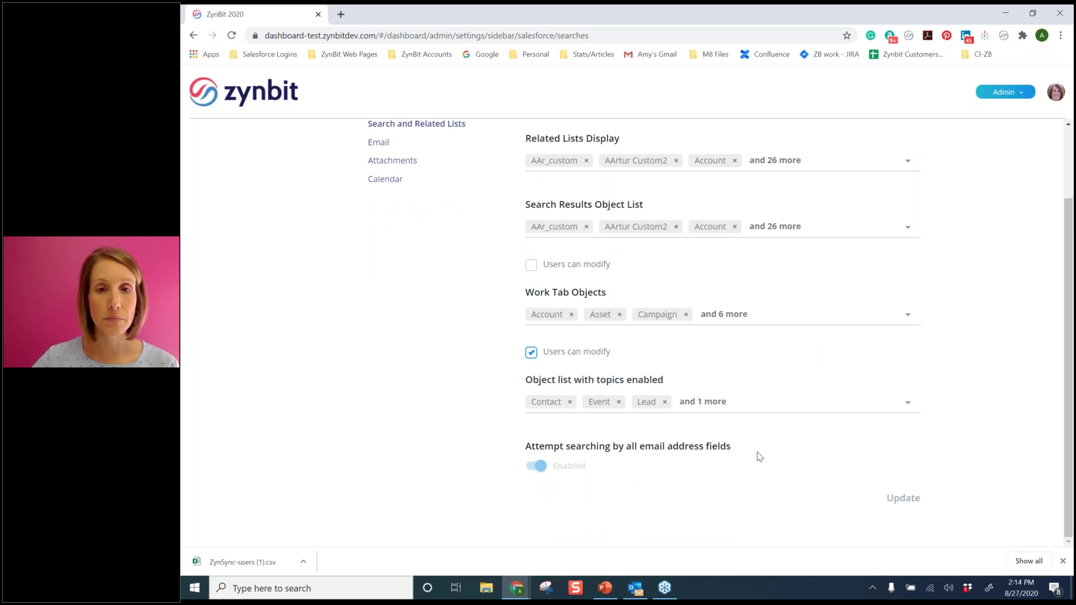
scroll(450, 323, up, 1)
scroll(450, 324, up, 1)
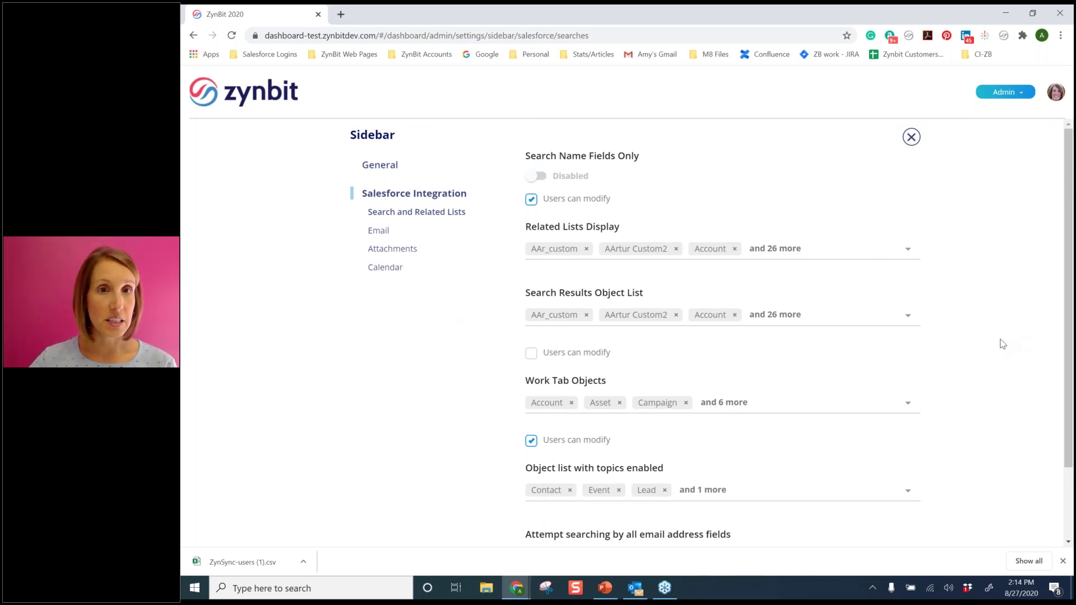
click(387, 253)
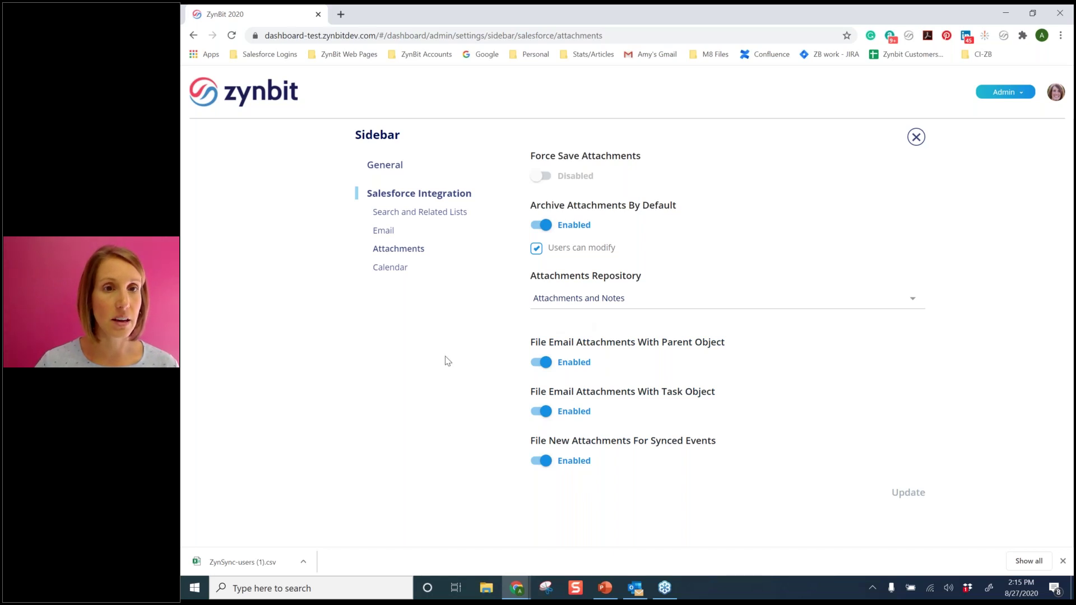
click(916, 138)
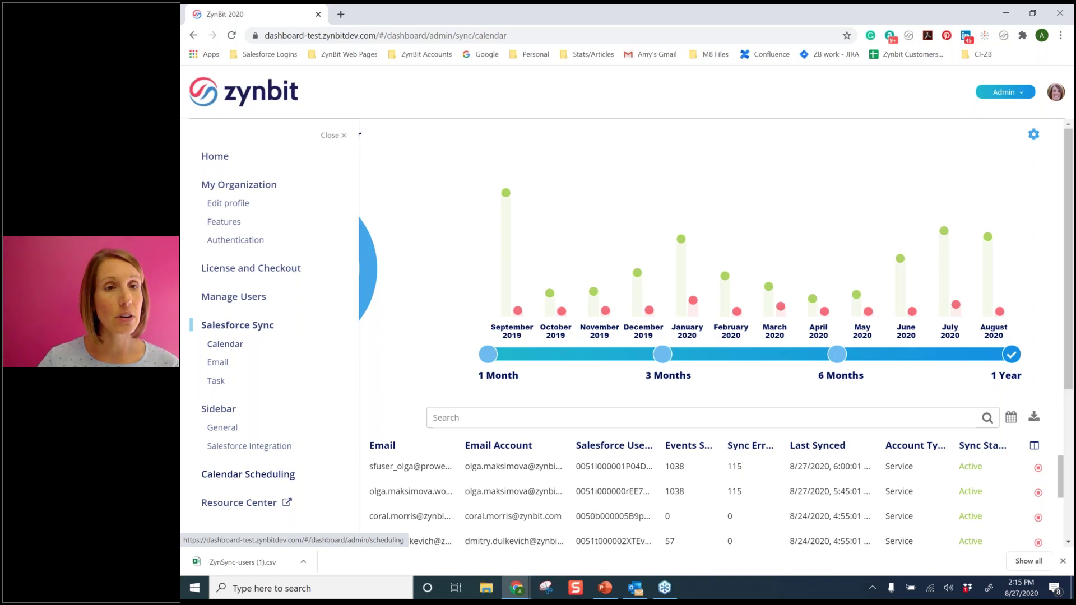
Step: Open Calendar Usage Analytics with the organization's Calendar Settings loading in a separate tab, and collapse the side navigation
click(247, 474)
click(256, 493)
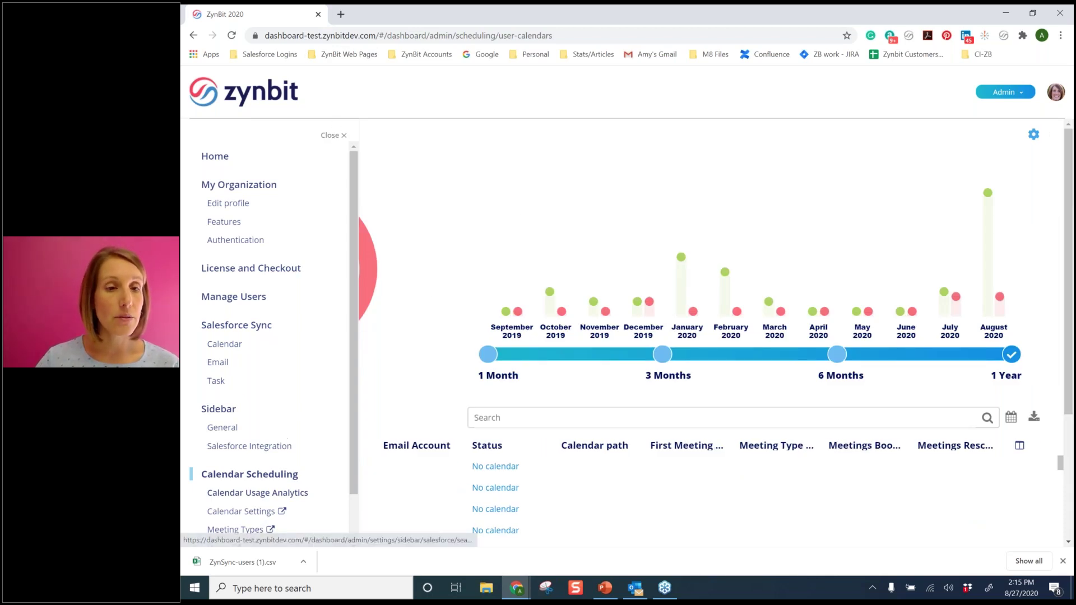
click(240, 512)
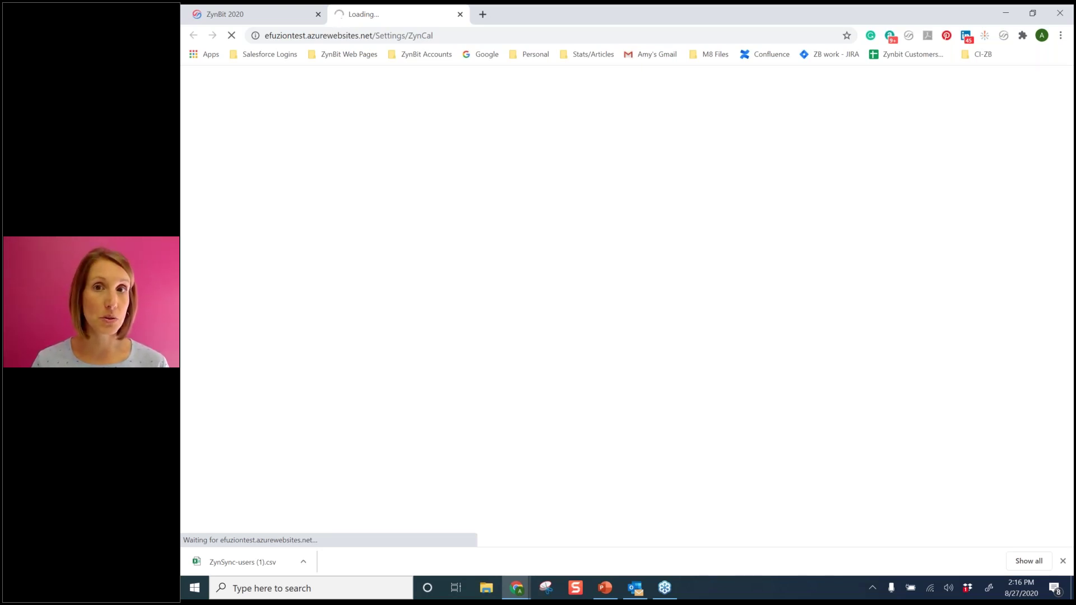
click(245, 13)
click(333, 136)
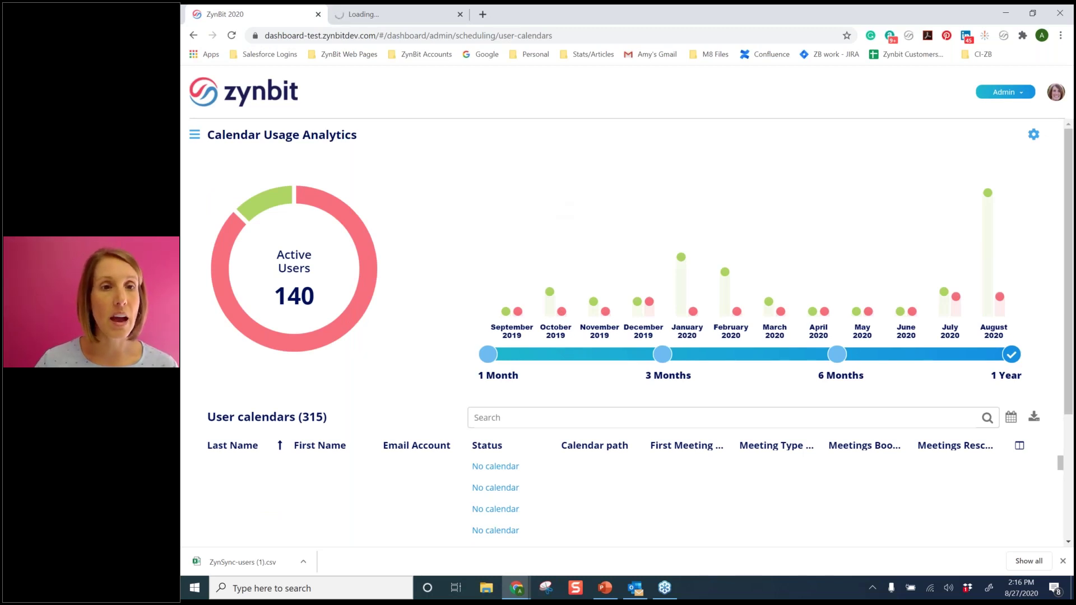
Step: Examine both segments of the Active Users chart, the monthly meeting chart and the User calendars list
mouse_move(306, 351)
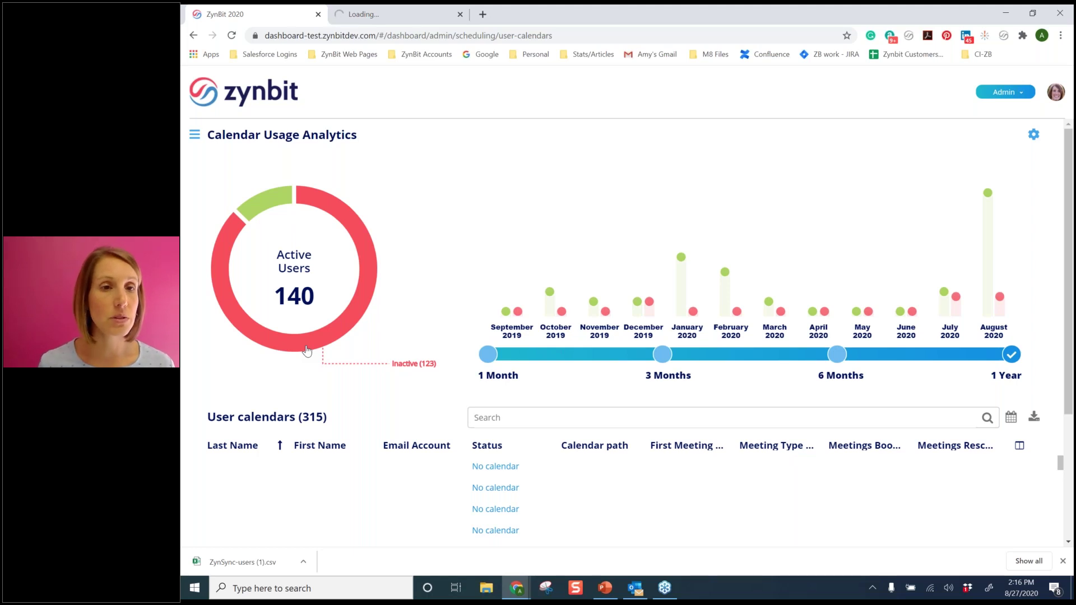
mouse_move(274, 205)
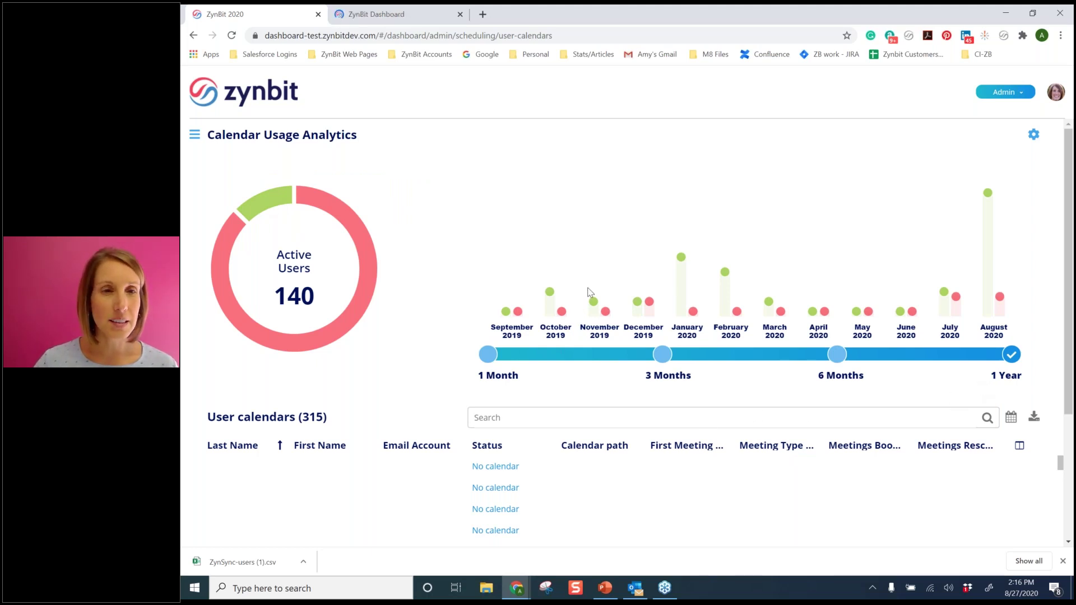
scroll(457, 348, down, 3)
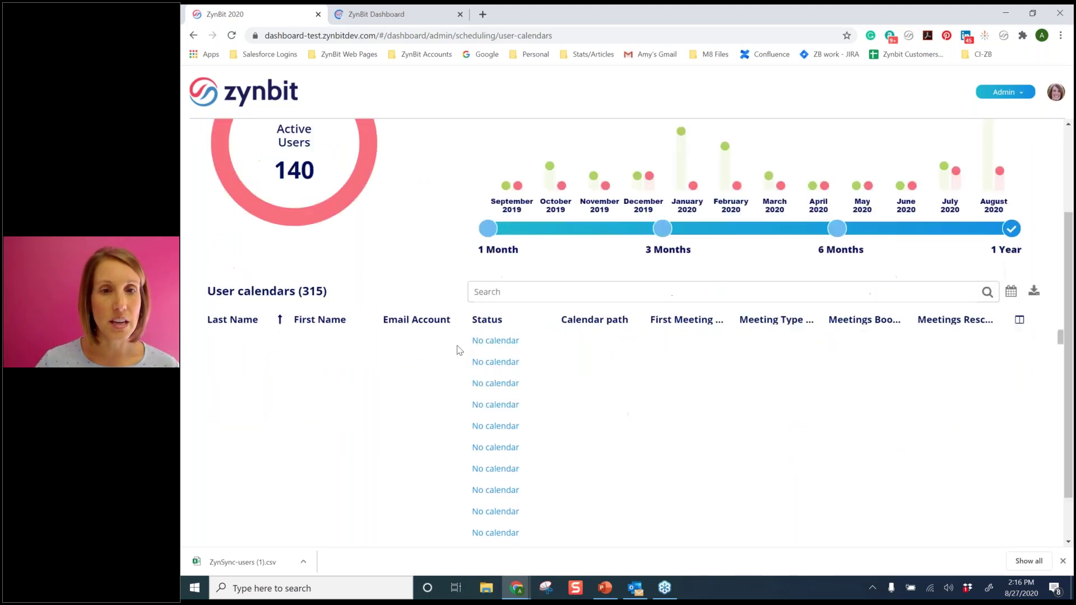
scroll(571, 409, up, 3)
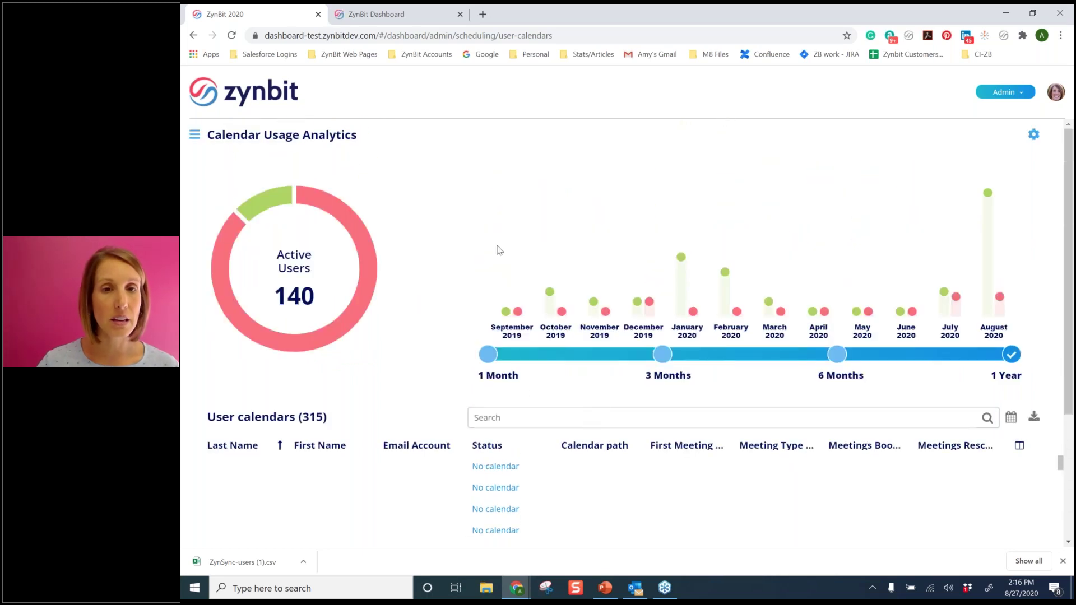
scroll(498, 248, down, 1)
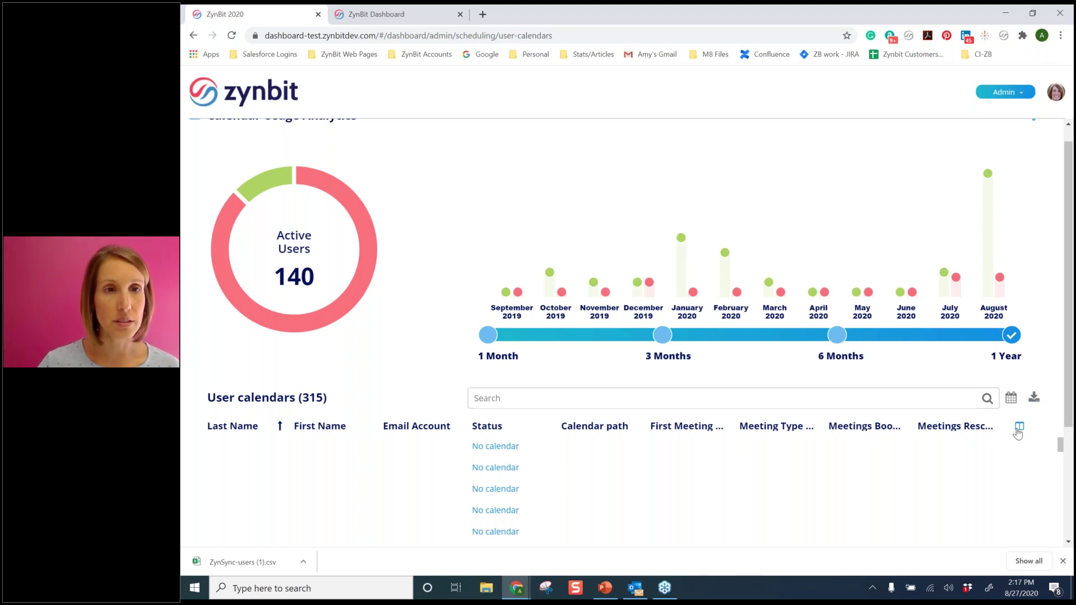
Step: Switch to the ZynCal organization Calendar Settings page and dismiss the trial notice dialog
click(435, 13)
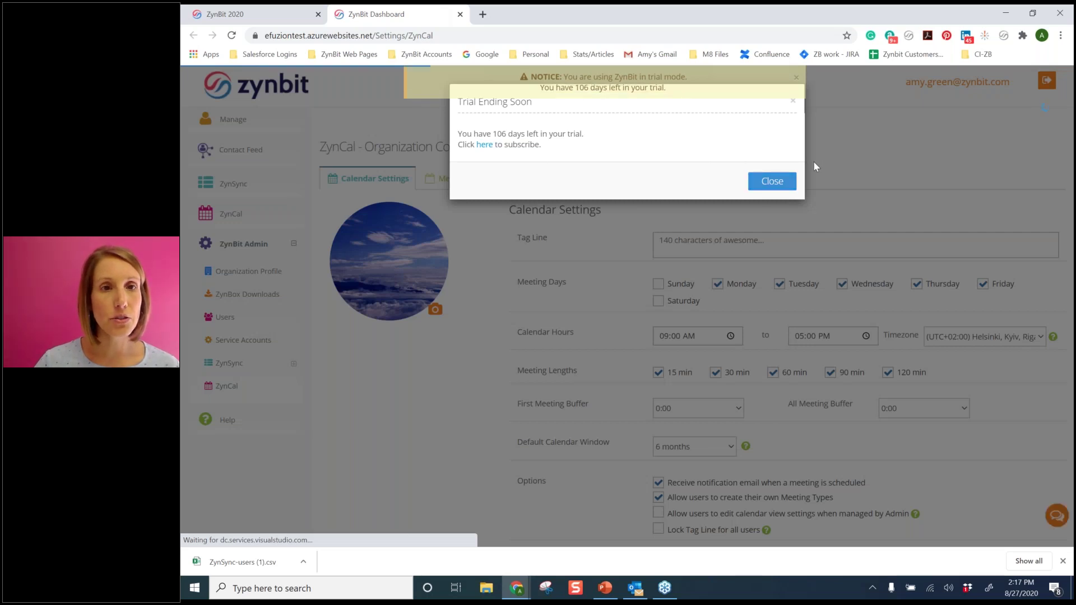
click(813, 160)
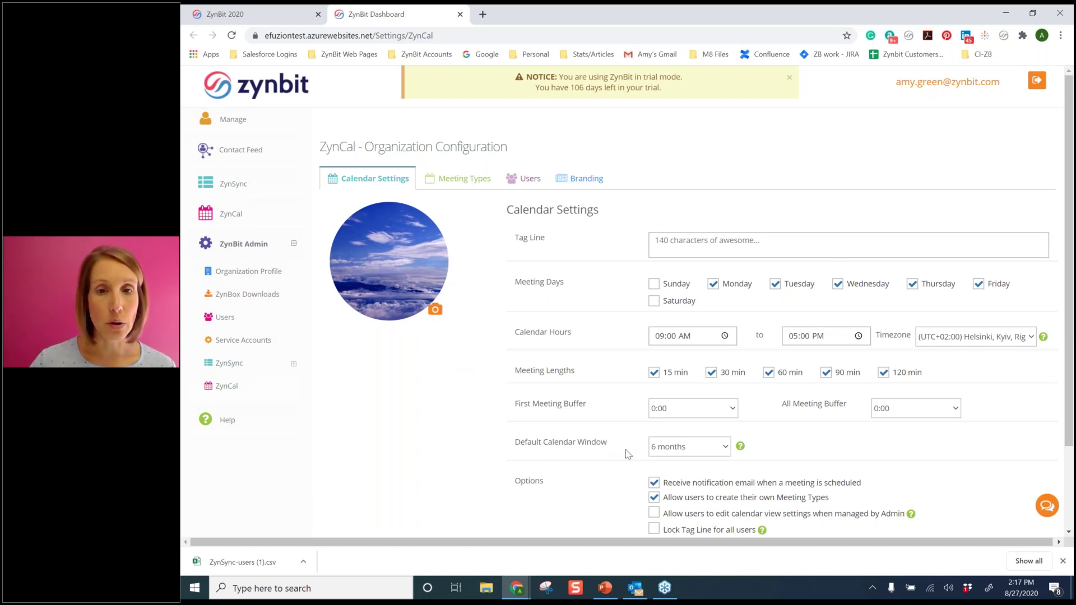
Step: Review the Meeting Types, Users and Branding sections of the ZynCal Organization Configuration page
click(460, 180)
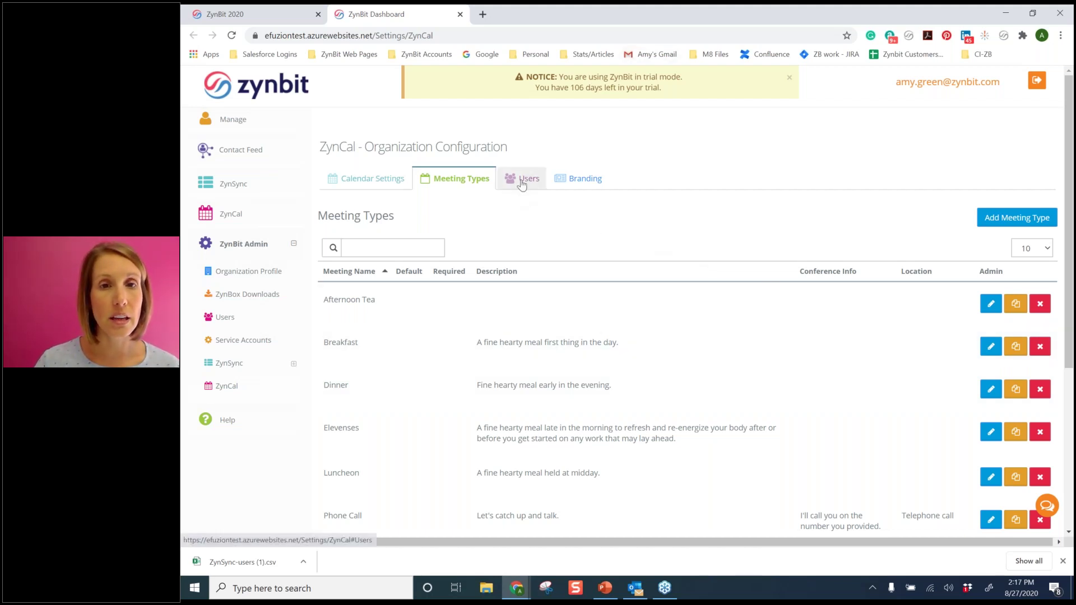
click(522, 178)
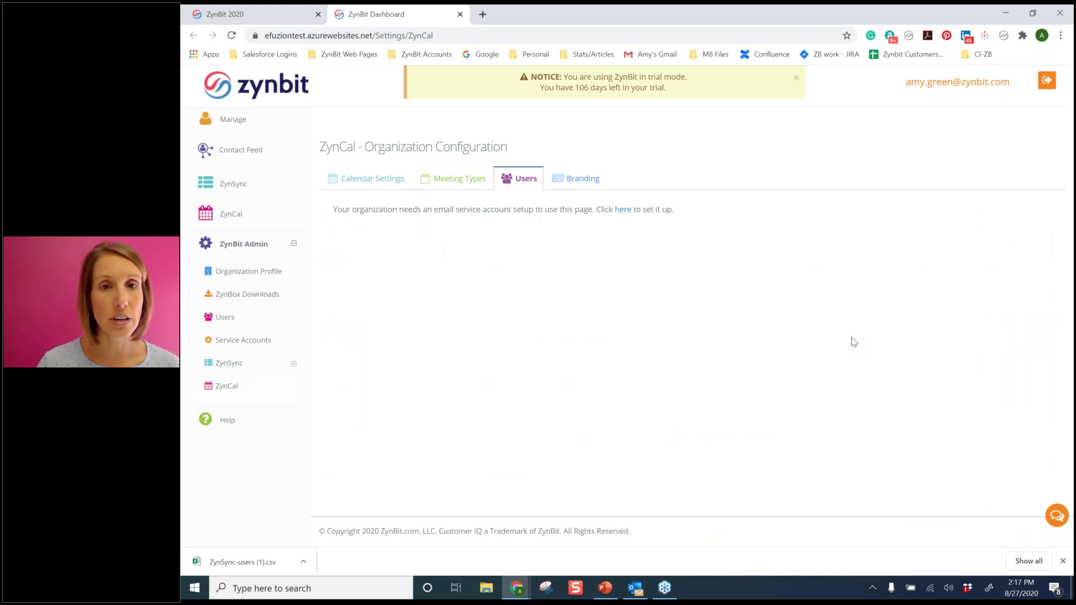
click(583, 179)
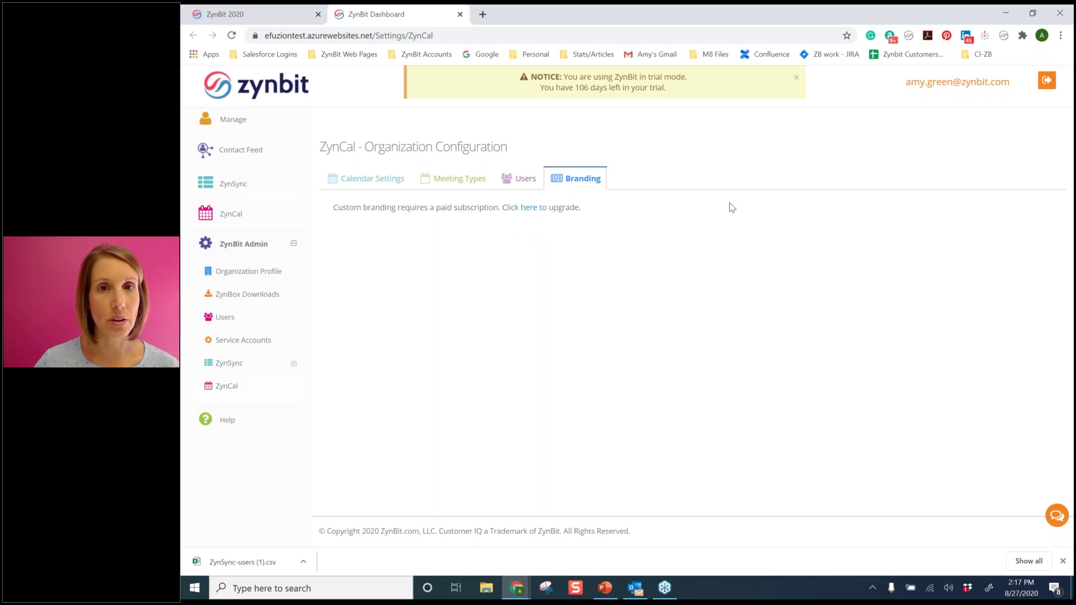
Step: Return to the Calendar Usage Analytics page in the ZynBit 2020 dashboard and look through its expanded side navigation
click(251, 13)
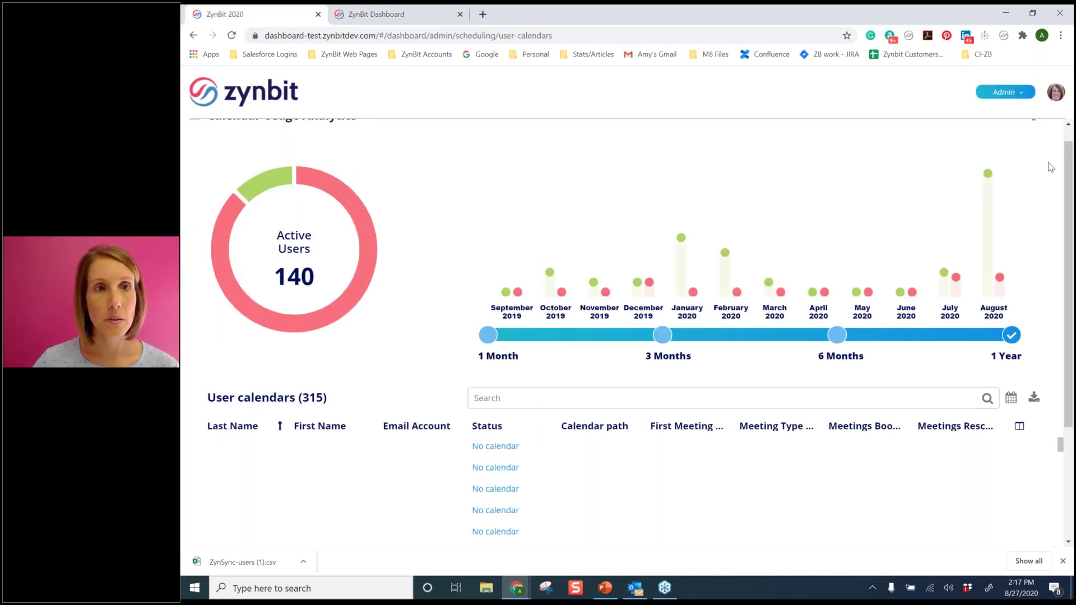
scroll(1051, 167, up, 1)
click(197, 138)
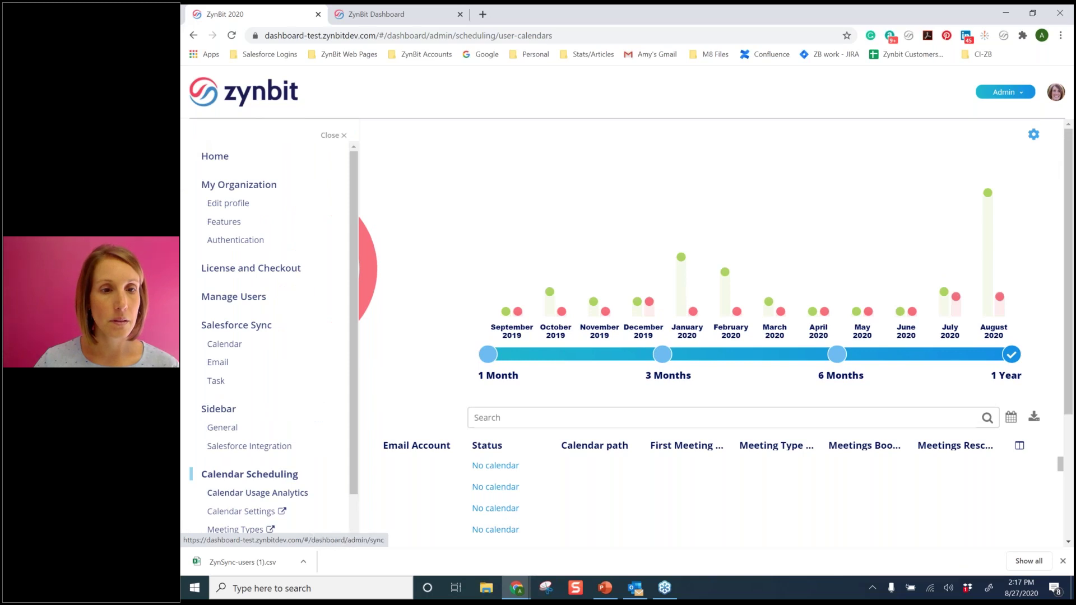
scroll(236, 325, down, 1)
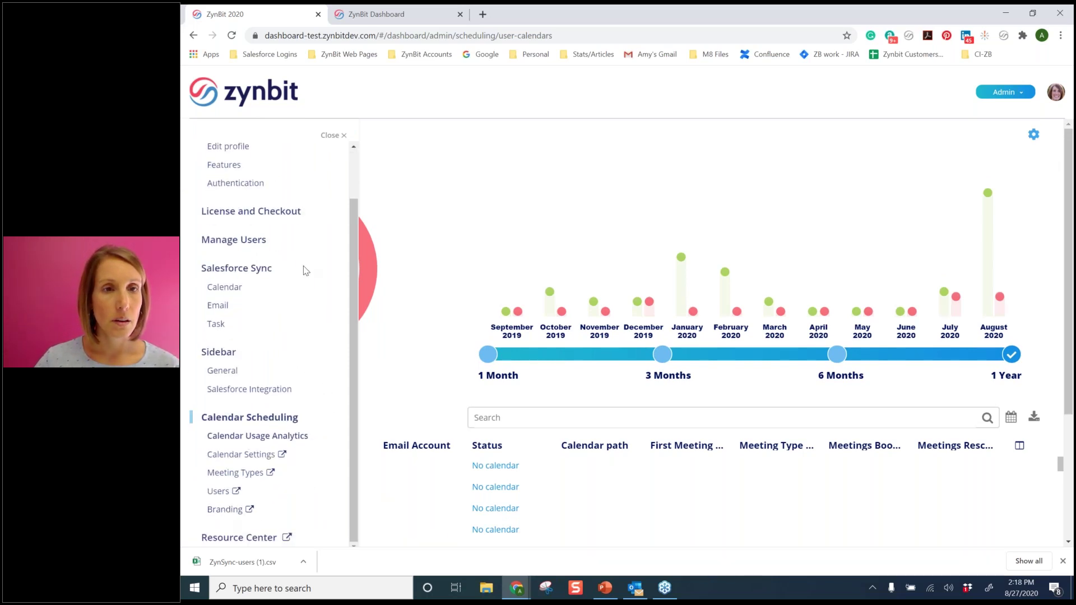
scroll(307, 271, up, 1)
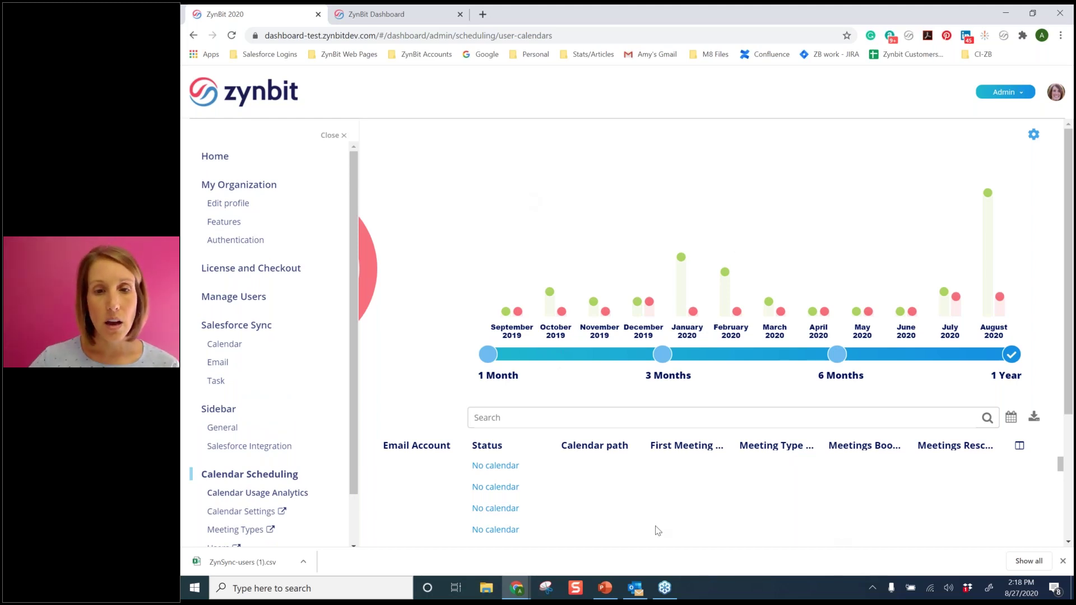
Step: Switch to the PowerPoint webinar presentation and start the slide show from the "Questions?" slide
click(604, 589)
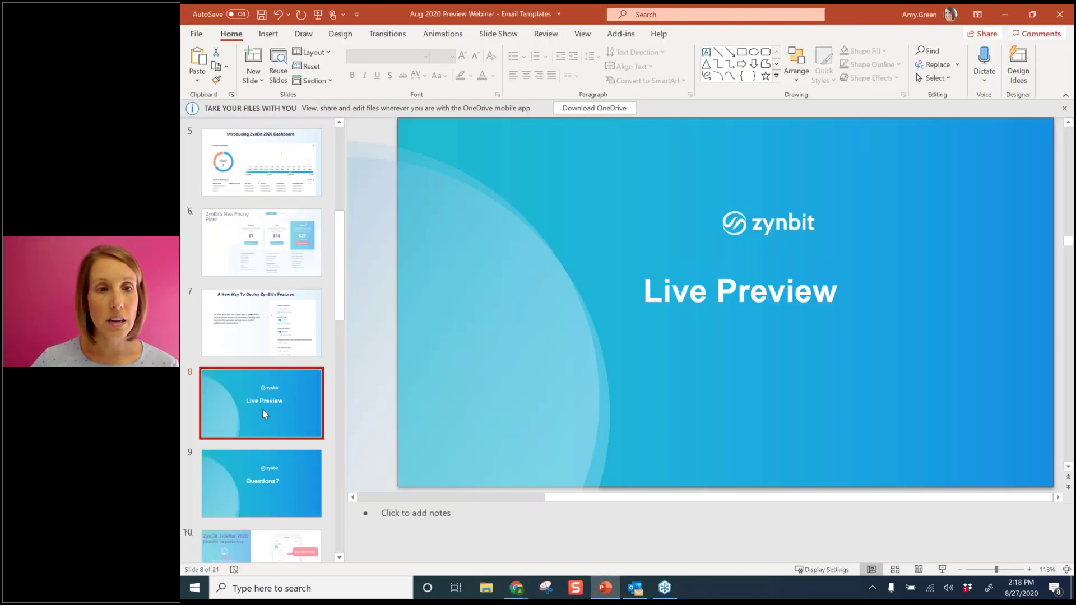
click(237, 493)
click(942, 570)
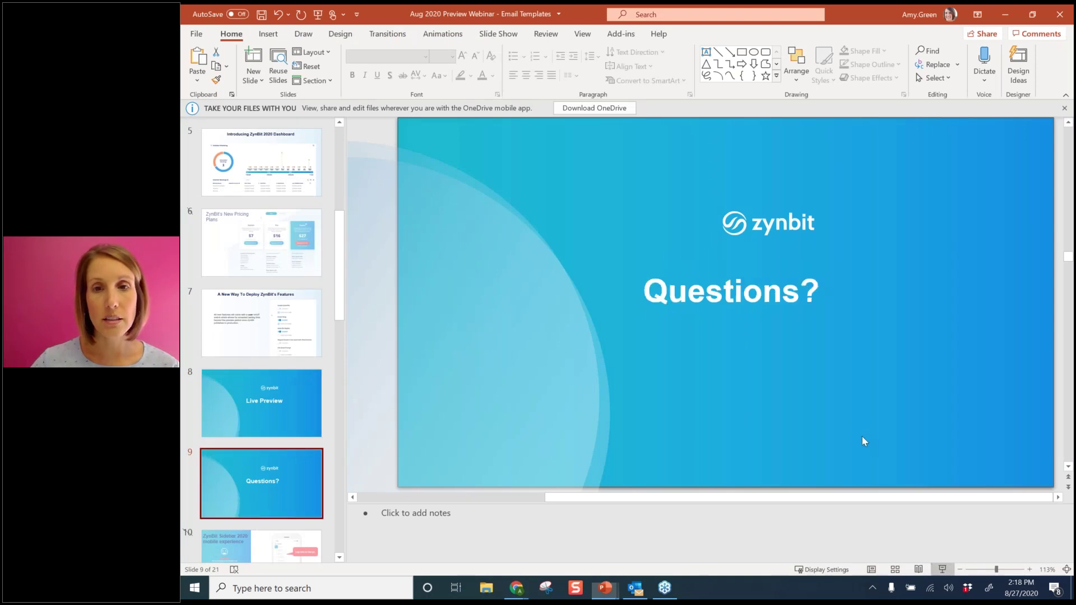
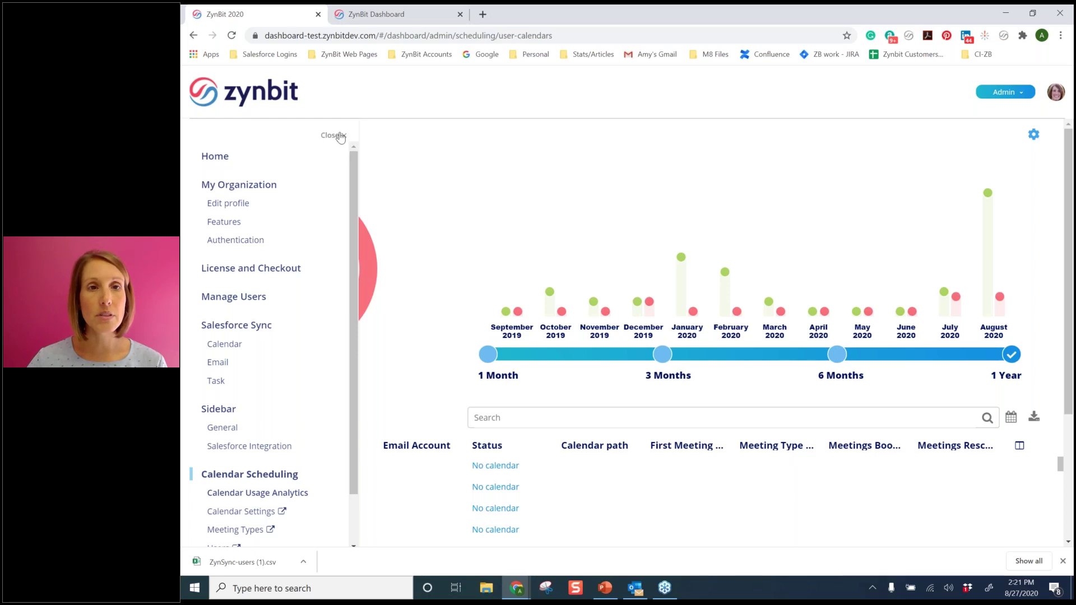
Step: Check the Admin and User view choices, and look through the admin side navigation down to Resource Center
click(1025, 95)
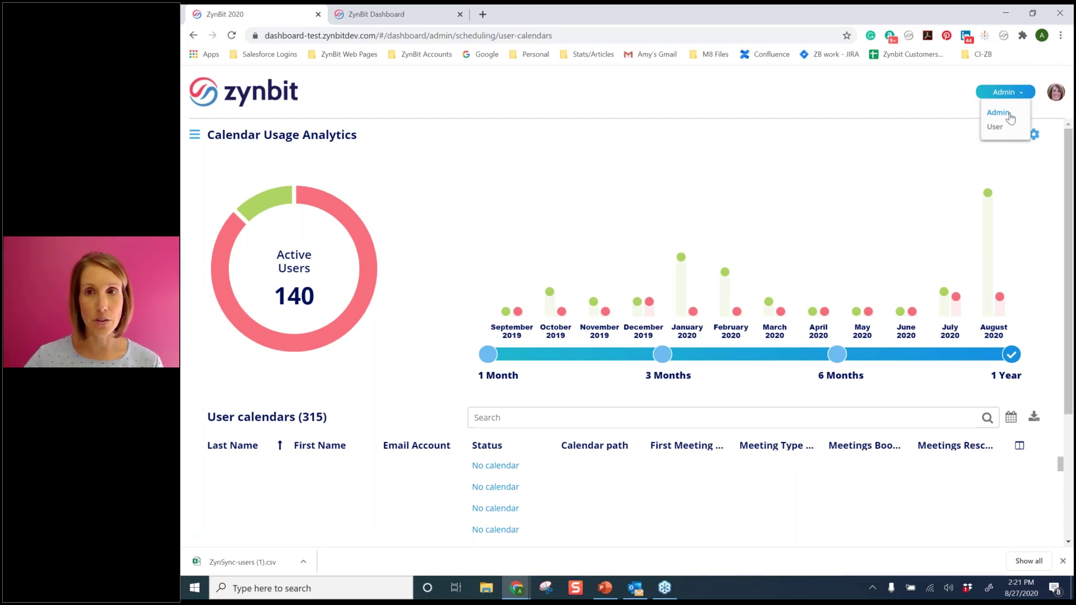
click(913, 137)
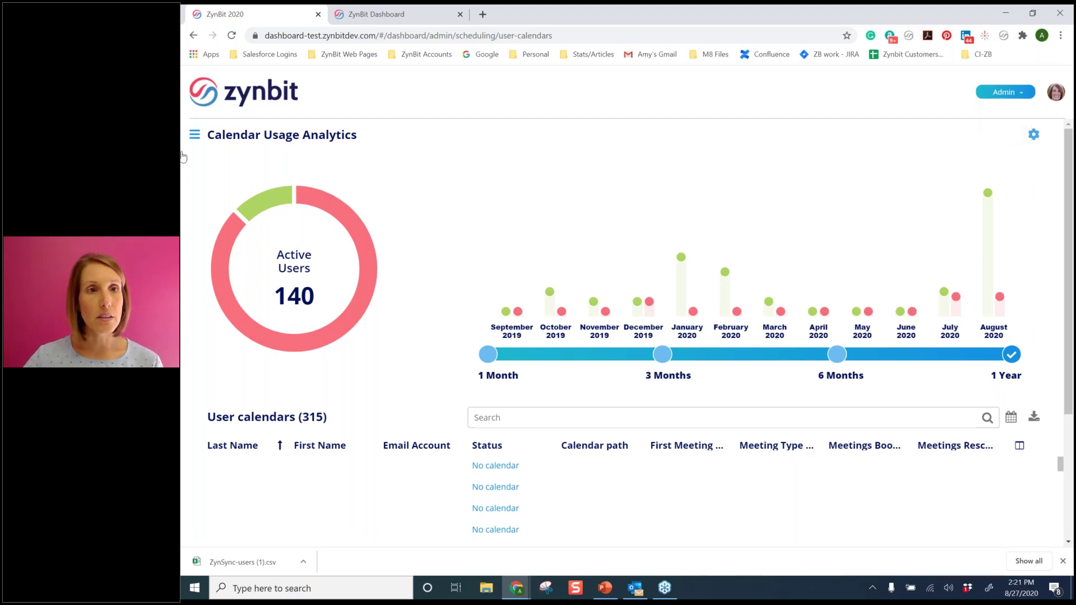
click(195, 136)
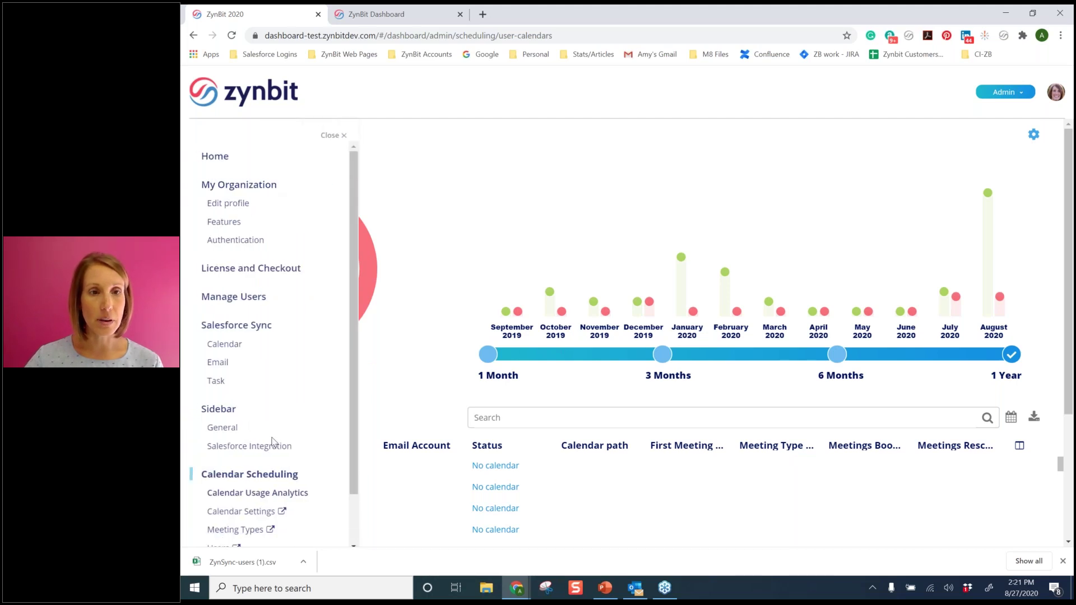
scroll(255, 538, down, 2)
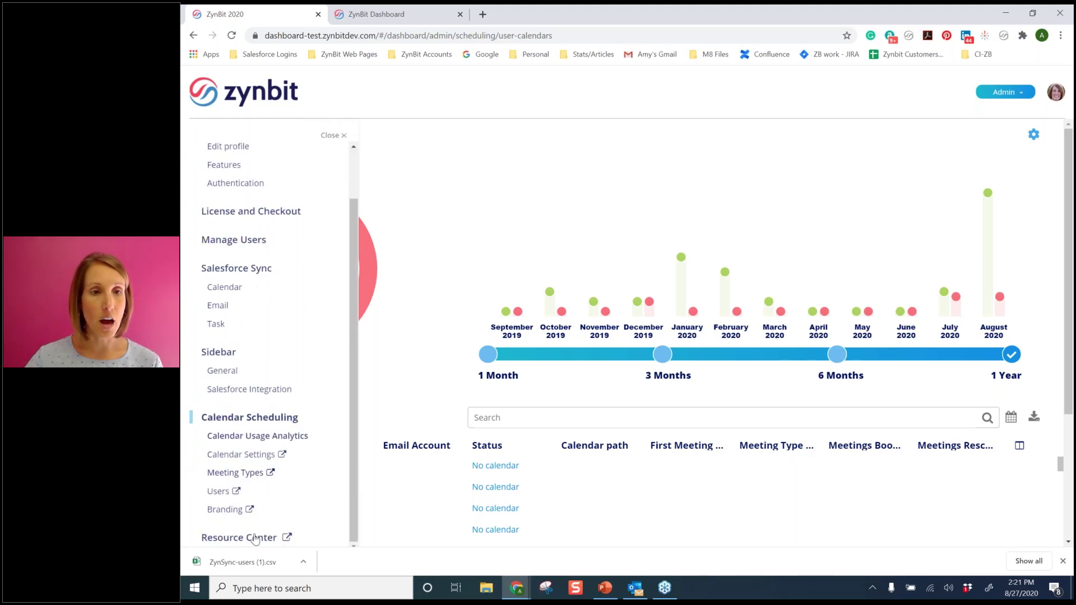
click(339, 137)
Step: Switch the dashboard to the User view and review the Home page's Downloads and Configure Features cards and the My Profile page
click(1022, 95)
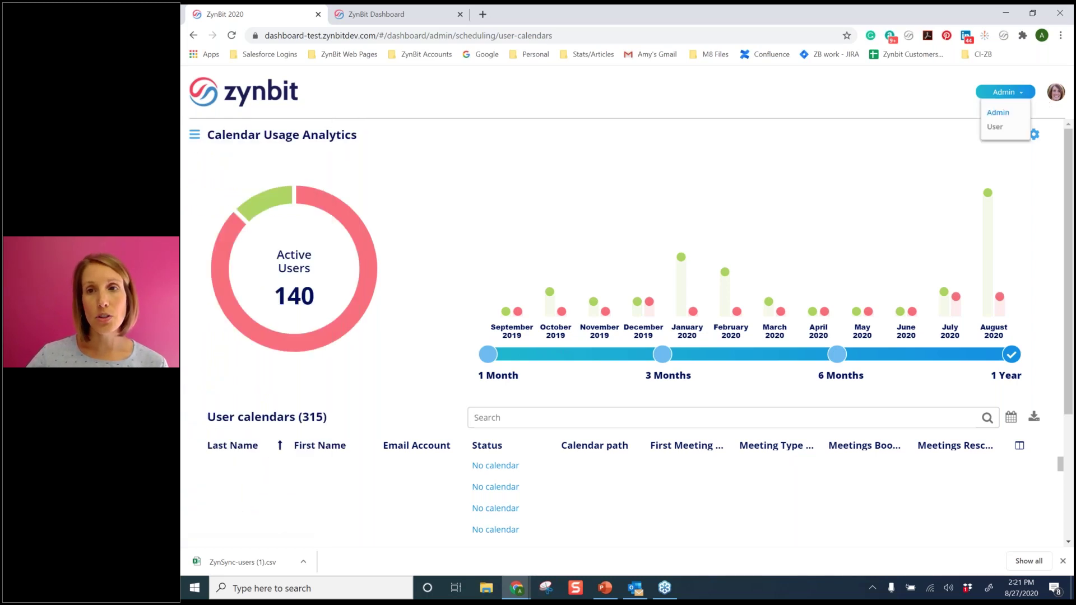
click(996, 129)
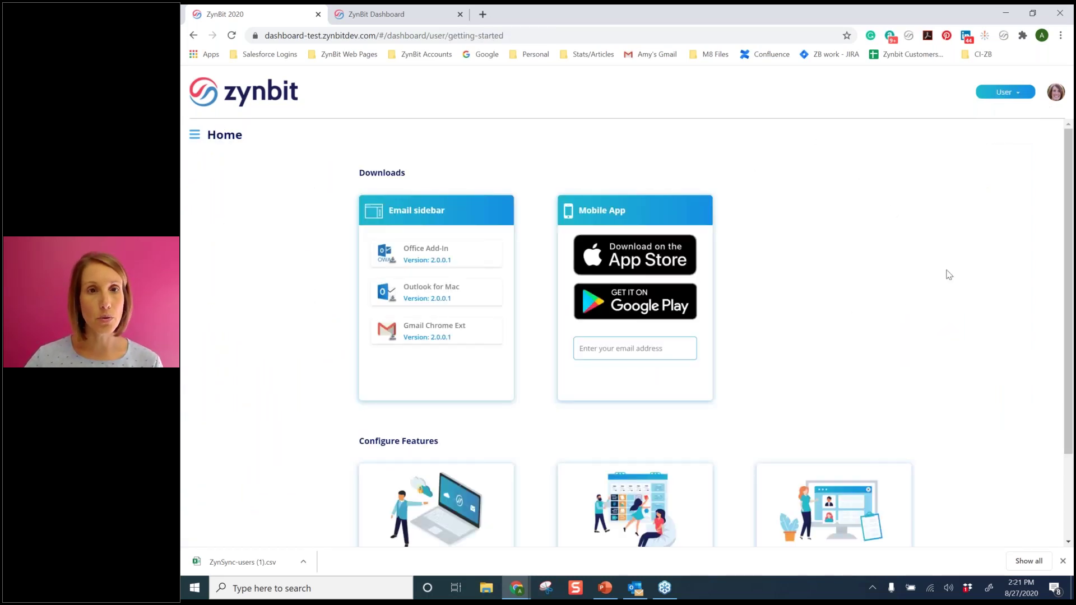
scroll(949, 273, down, 1)
scroll(949, 271, up, 1)
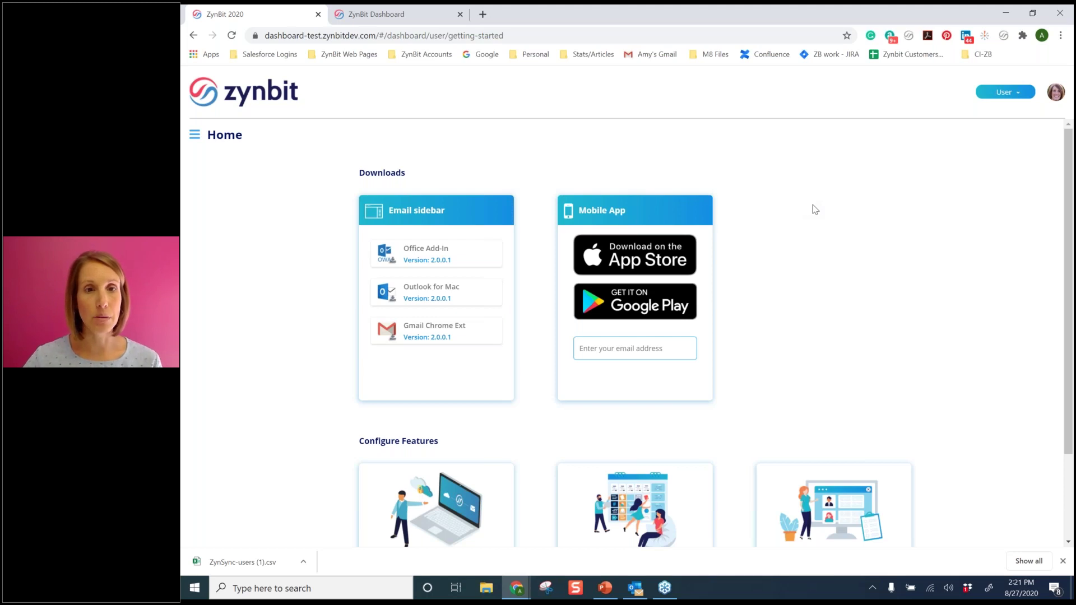
scroll(845, 258, down, 2)
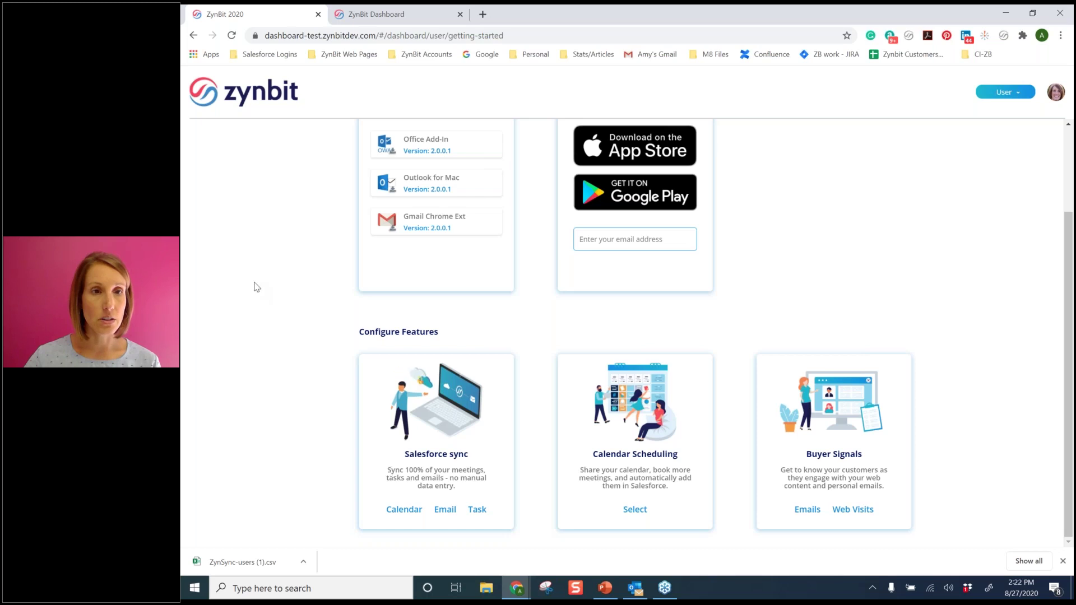
scroll(294, 192, up, 1)
scroll(294, 192, up, 3)
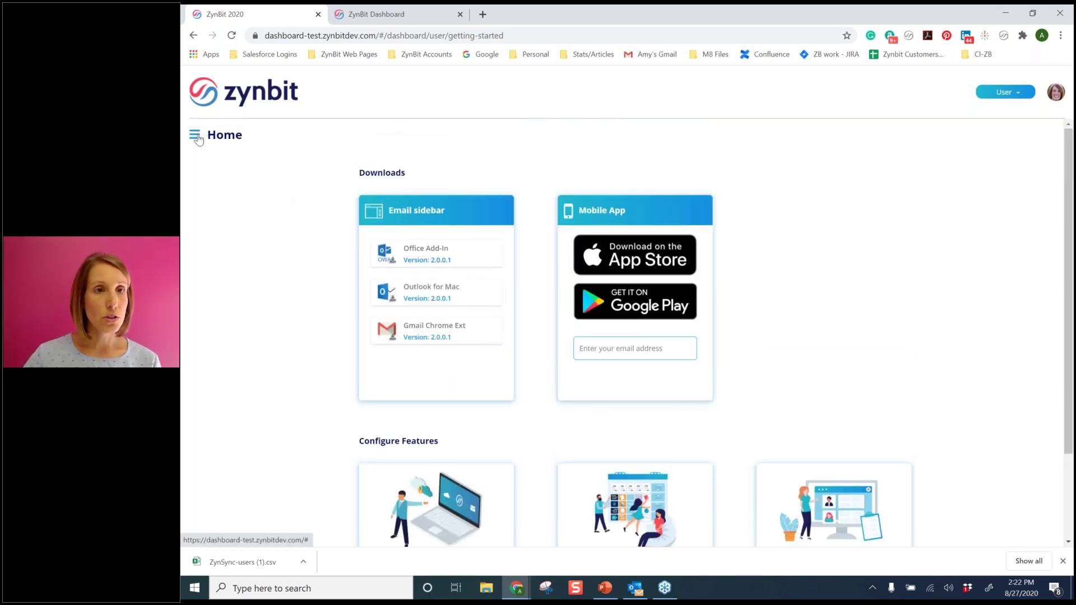
mouse_move(269, 243)
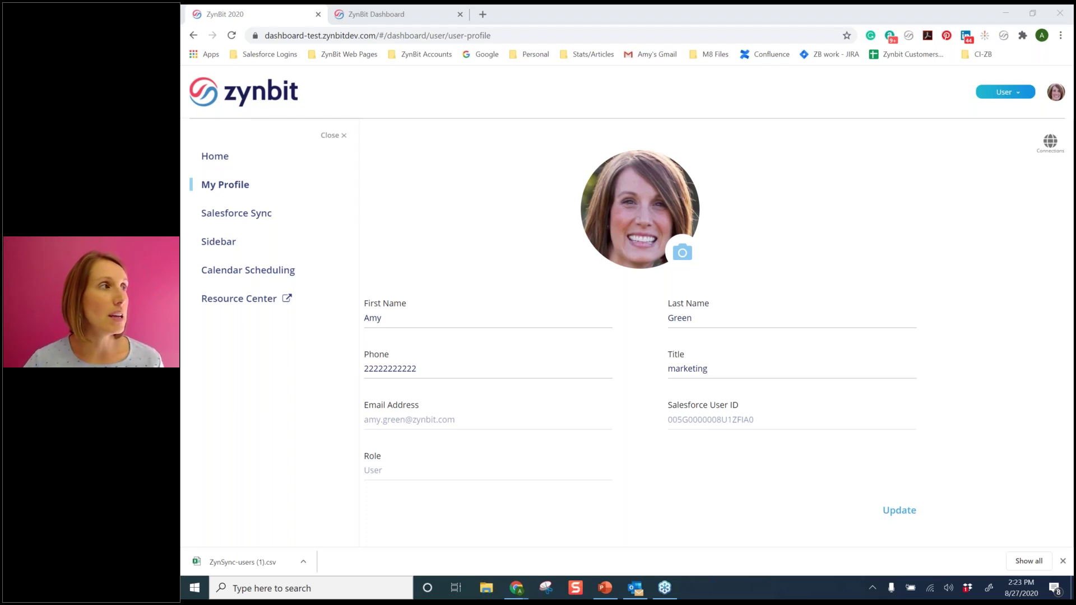
Step: Switch the dashboard back to the Admin view and open the Salesforce Sync Email page
click(1019, 94)
click(999, 113)
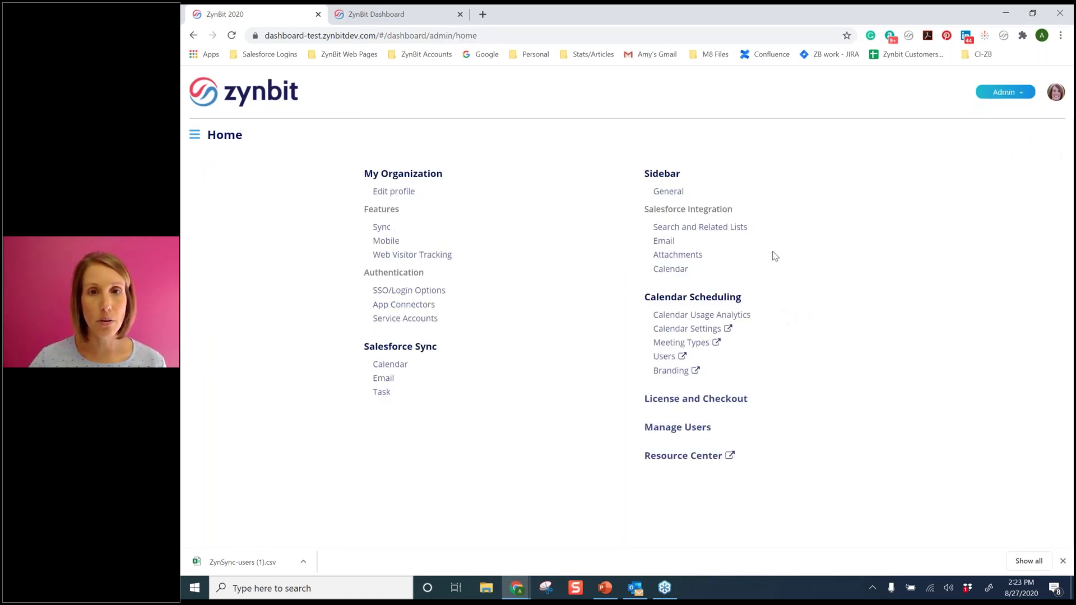
click(384, 379)
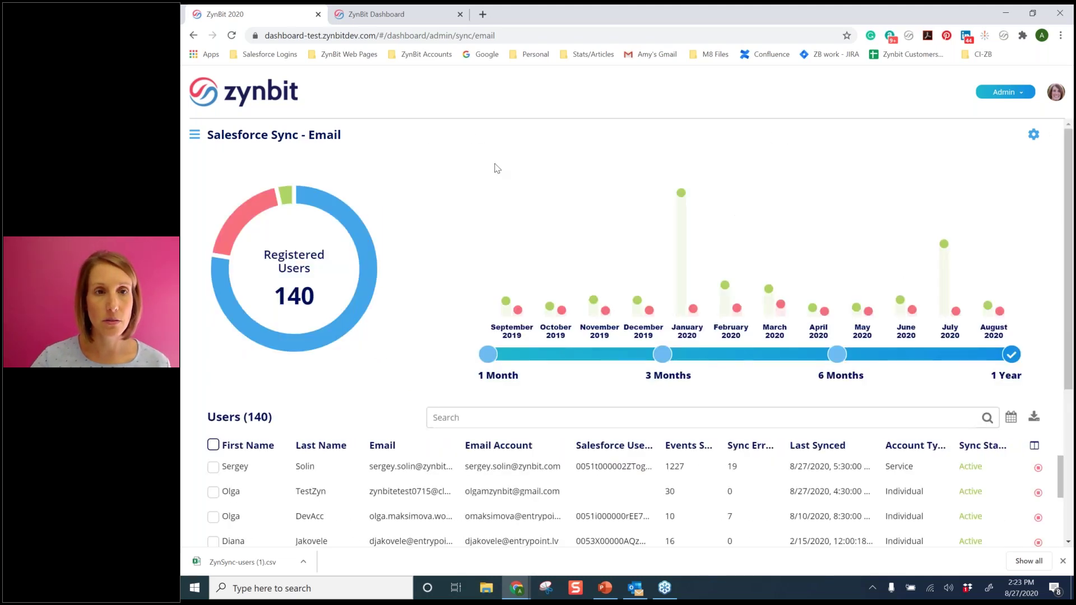
Step: Examine the January 2020 success and failure points in the email sync chart and the sync errors in the Users list
mouse_move(682, 195)
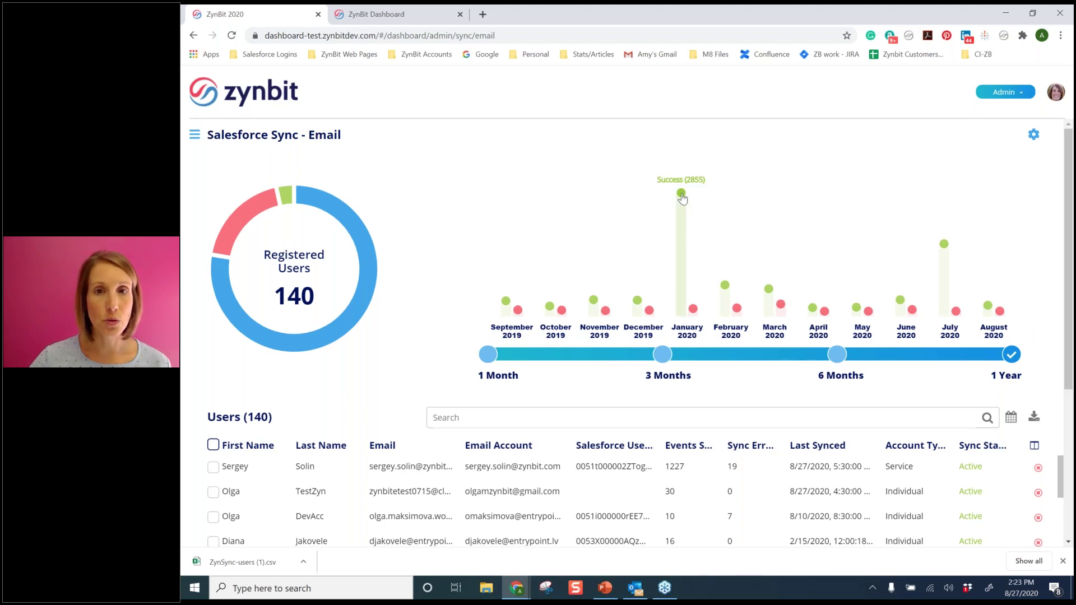
mouse_move(694, 311)
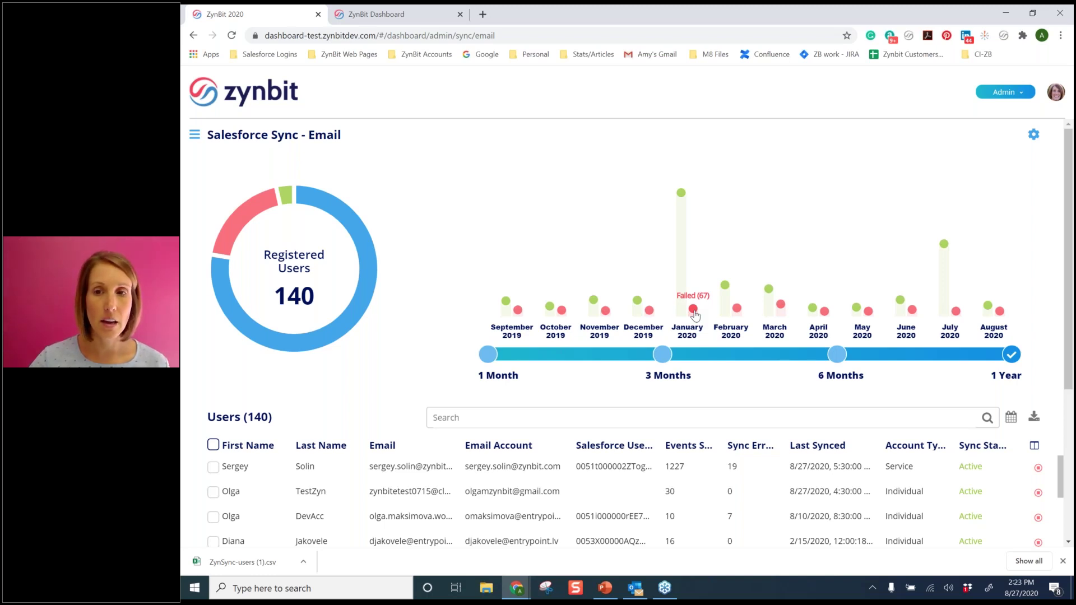
scroll(740, 392, down, 4)
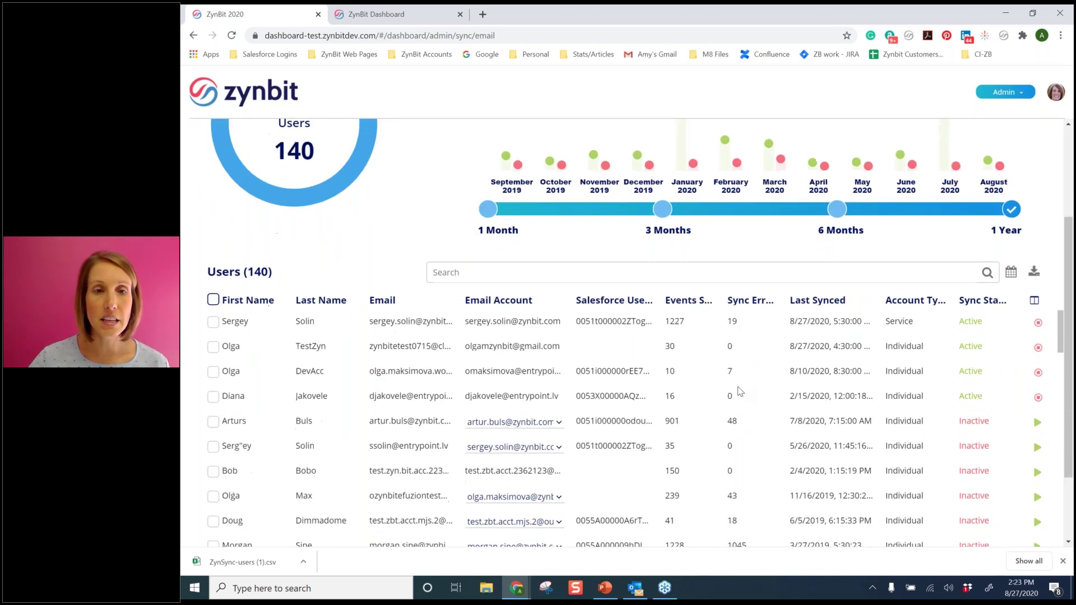
scroll(740, 392, up, 2)
scroll(742, 391, up, 1)
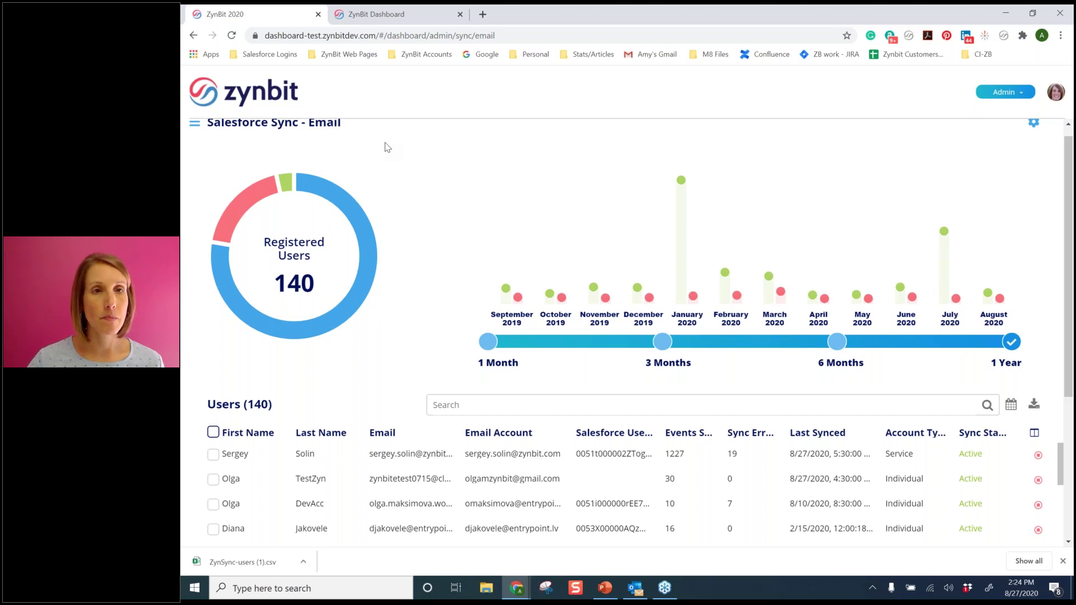
scroll(841, 126, up, 1)
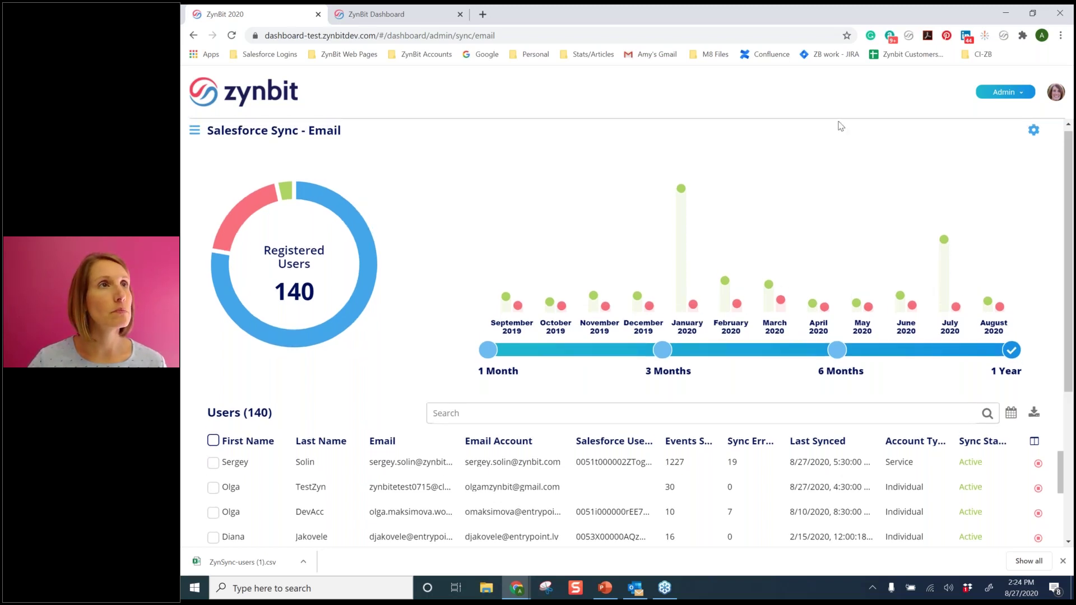